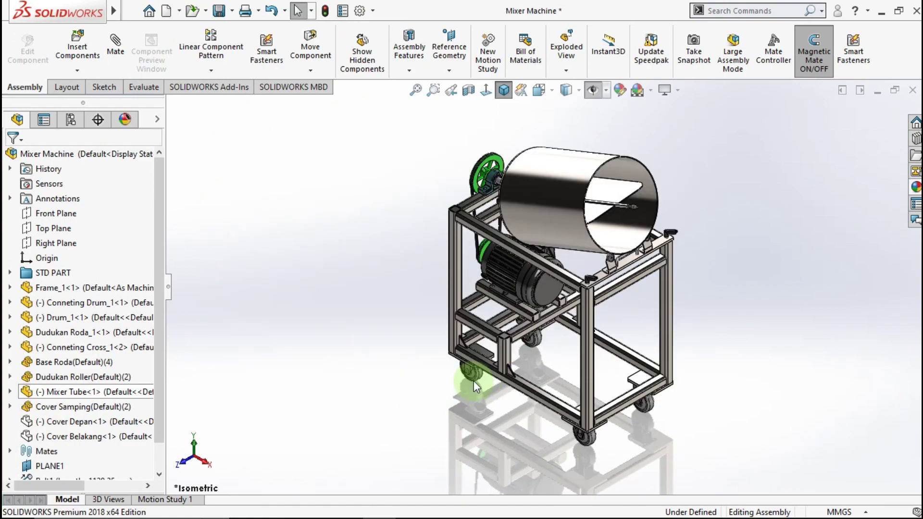
- Orbit the Mixer Machine assembly to see the drum, motor and wheeled stand from another side
mouse_move(474, 380)
middle_mouse_down()
mouse_move(663, 309)
mouse_move(748, 329)
mouse_move(721, 341)
mouse_move(538, 338)
mouse_move(403, 364)
mouse_move(432, 344)
mouse_move(492, 356)
middle_mouse_up()
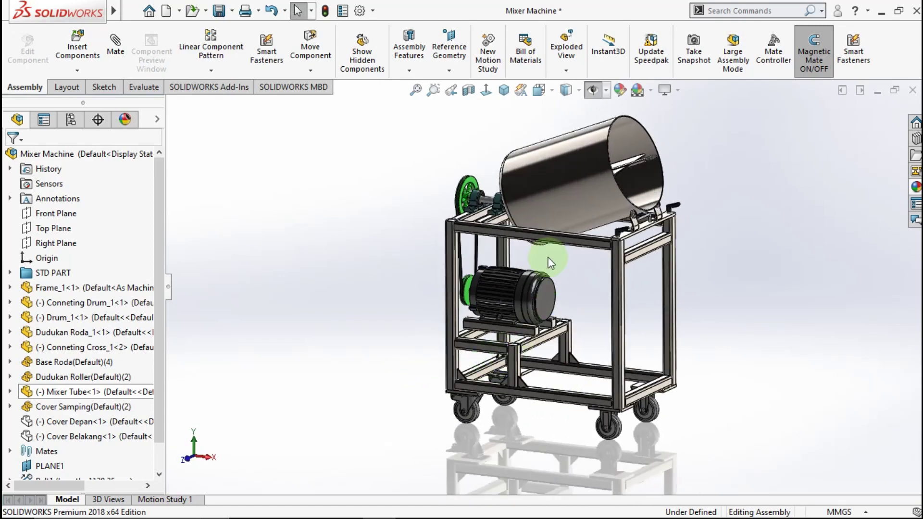
- Check a frame beam's square-tube profile, then bring up the Weldments tools for a new part
scroll(572, 216, "down", 3)
scroll(515, 263, "down", 3)
left_click(477, 281)
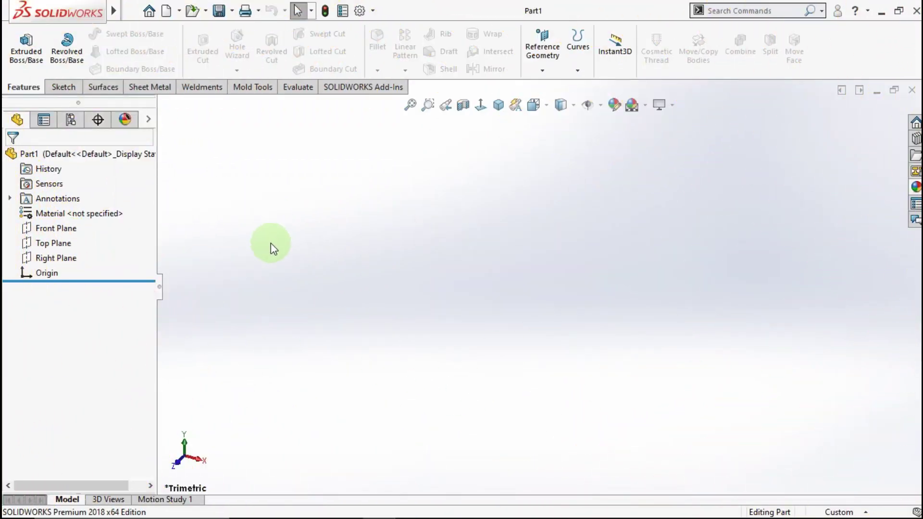
left_click(196, 89)
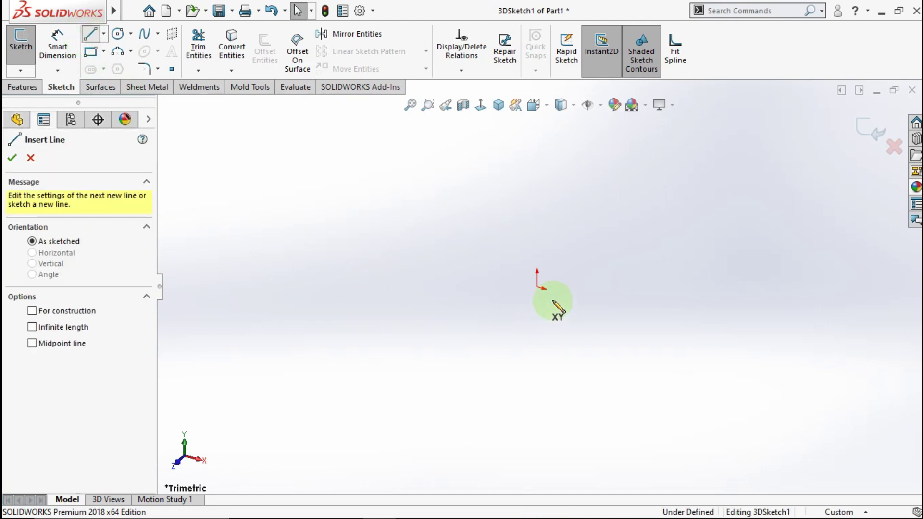
- Draw a vertical line up from the origin and the closed top rectangle of the stand
left_click(538, 287)
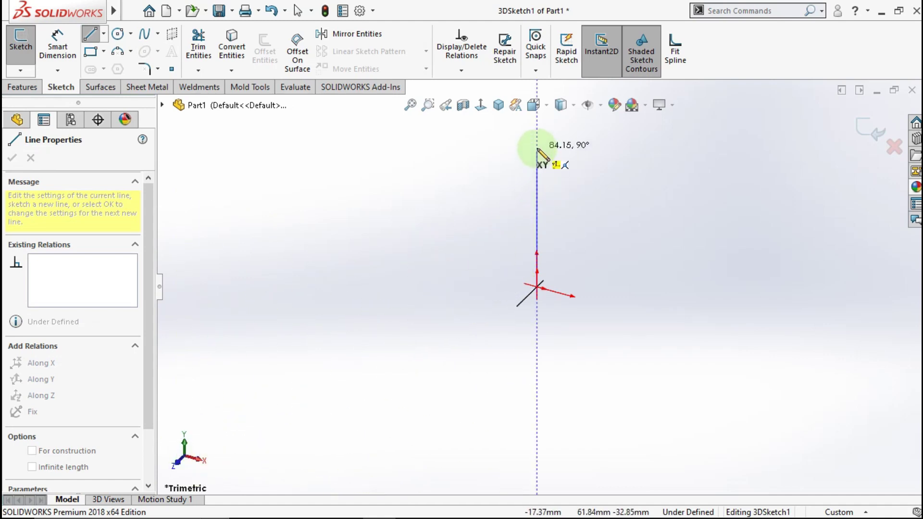
left_click(537, 189)
key("Tab")
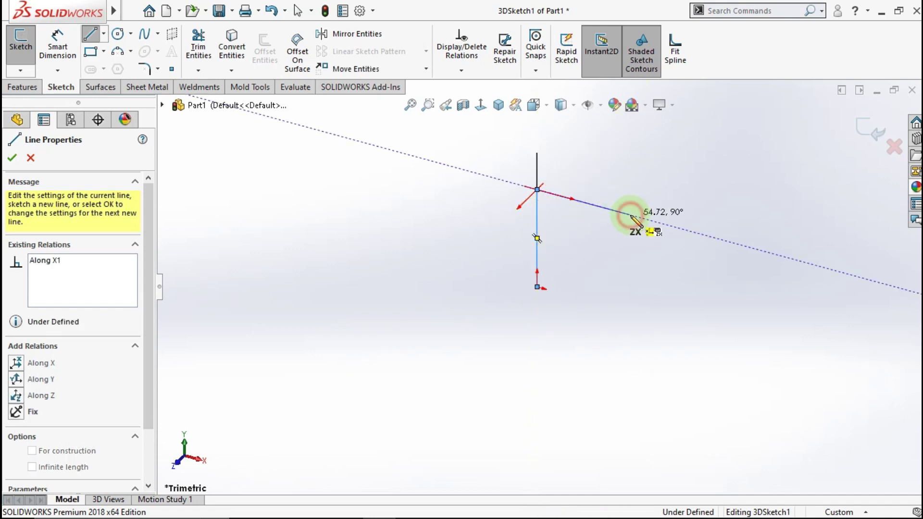
left_click(634, 216)
left_click(692, 159)
left_click(560, 137)
left_click(510, 212)
key("Escape")
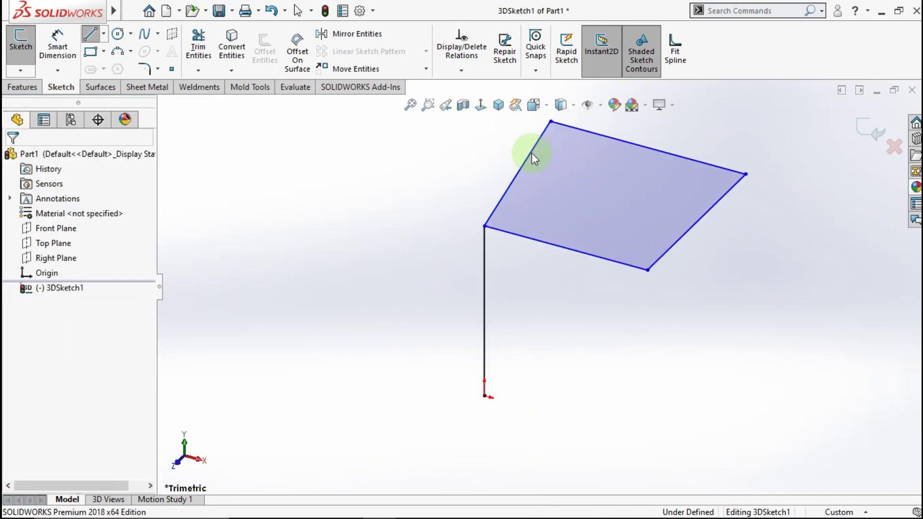
left_click(533, 154)
mouse_move(600, 106)
middle_mouse_down()
mouse_move(534, 264)
mouse_move(424, 217)
middle_mouse_up()
key("ctrl+7")
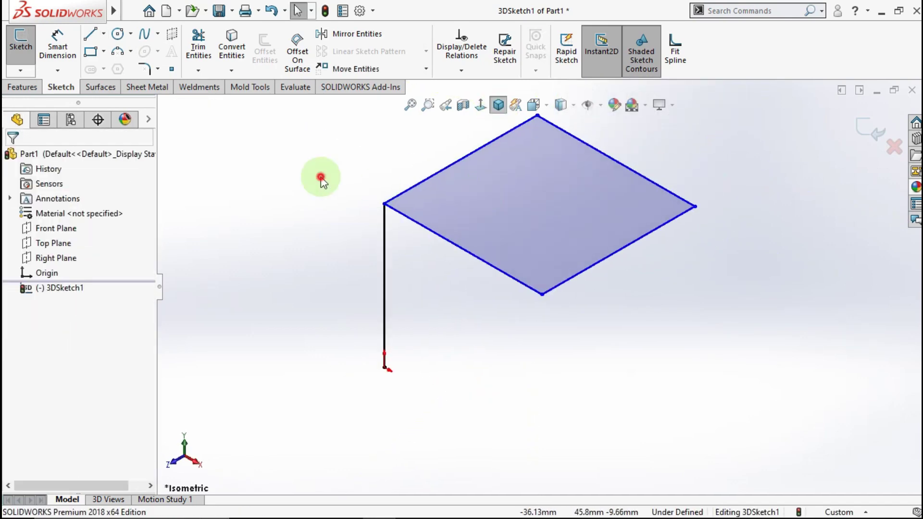
- Draw the vertical legs down from the top rectangle's corners
key("l")
left_click(541, 419)
double_click(541, 294)
left_click(695, 207)
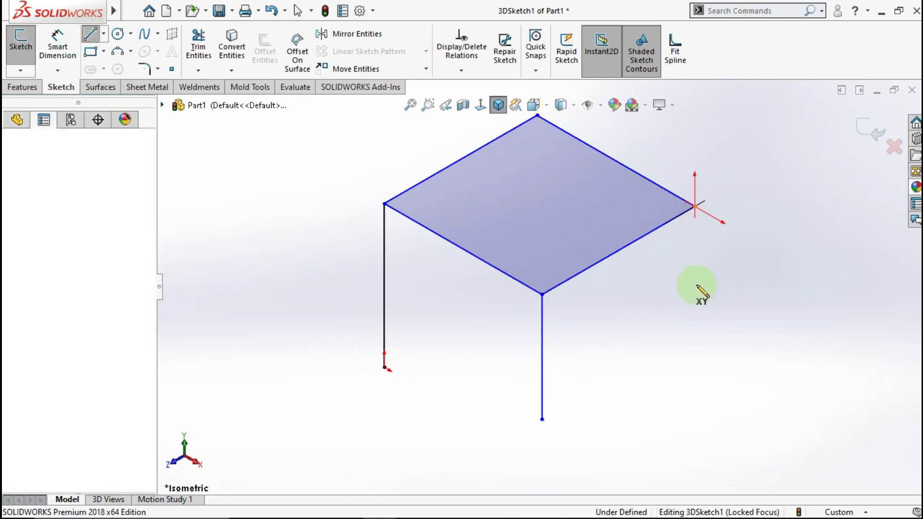
double_click(695, 340)
left_click(537, 115)
left_click(537, 257)
double_click(539, 258)
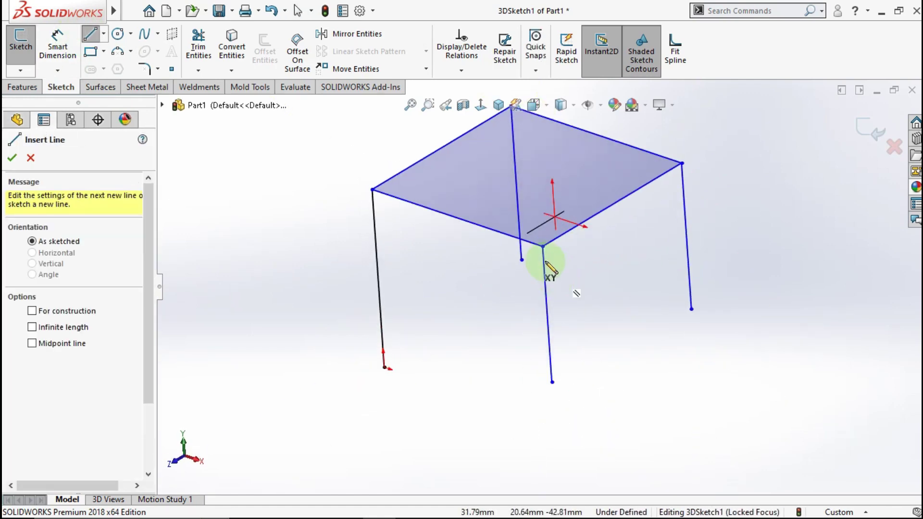
- Draw the lower shelf rectangle between the legs and a short leg beneath it
left_click(384, 317)
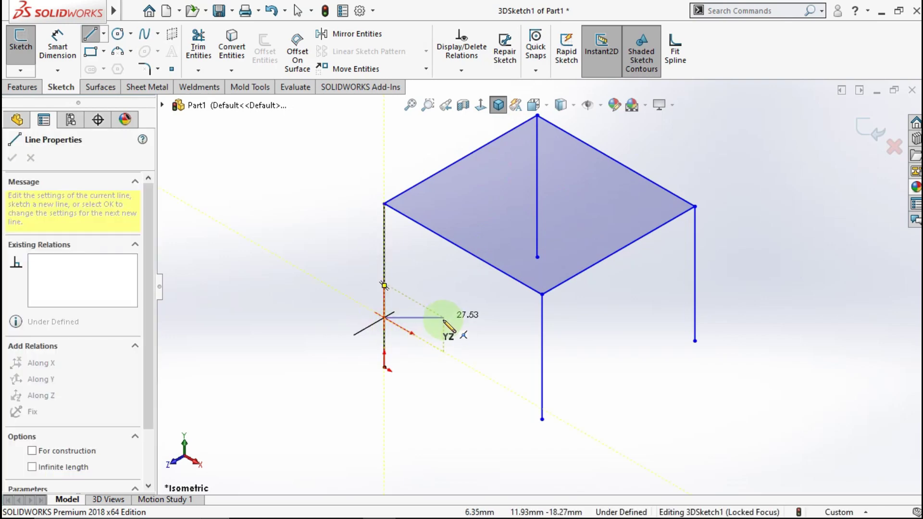
left_click(439, 349)
left_click(595, 260)
left_click(535, 225)
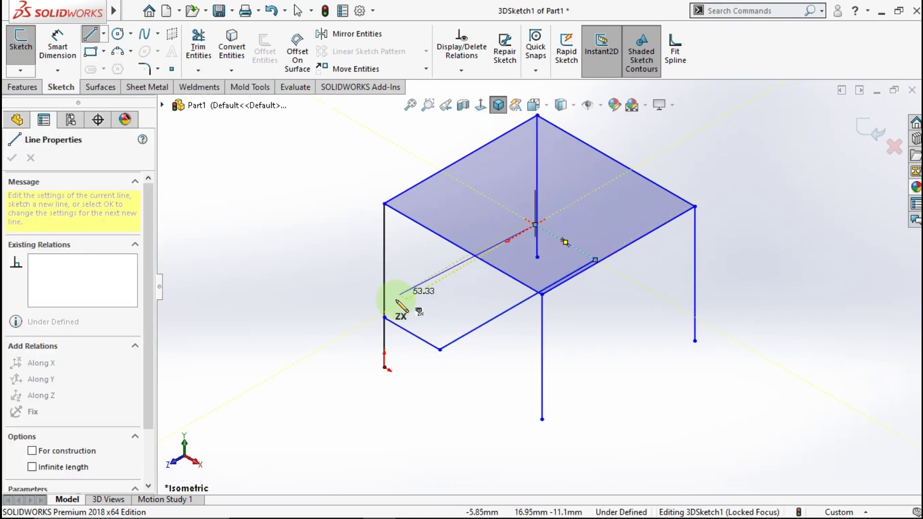
left_click(385, 317)
left_click(440, 349)
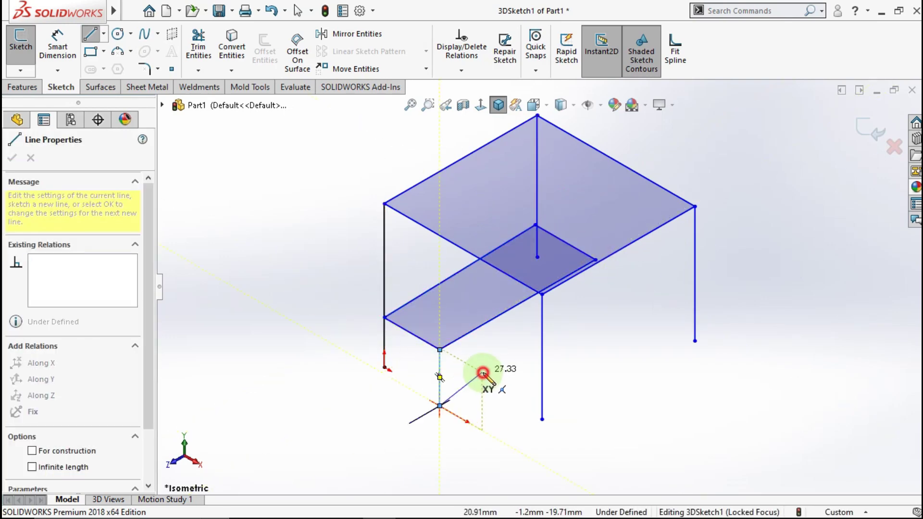
double_click(601, 304)
mouse_move(602, 305)
middle_mouse_down()
mouse_move(513, 282)
mouse_move(456, 381)
middle_mouse_up()
- Align the shelf leg endpoints along Z and make the two shelf legs equal
key("Escape")
left_click(457, 381)
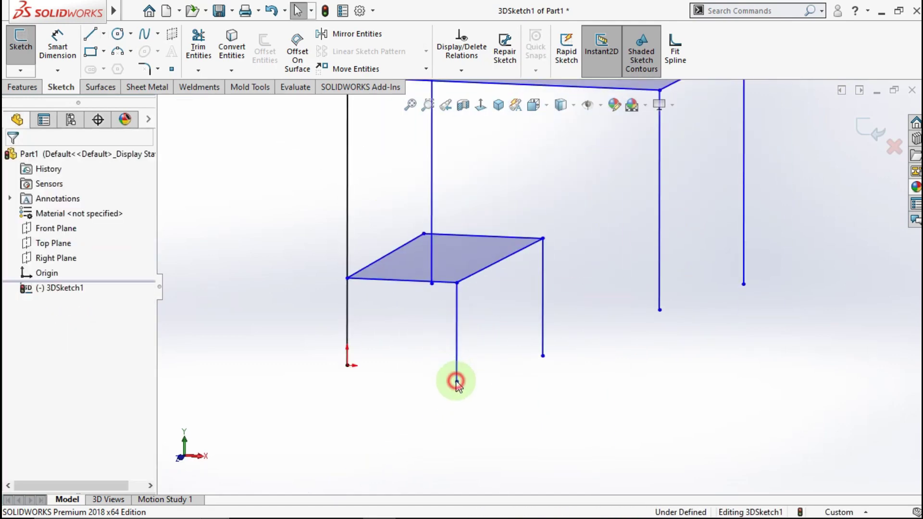
left_click(542, 356, "ctrl")
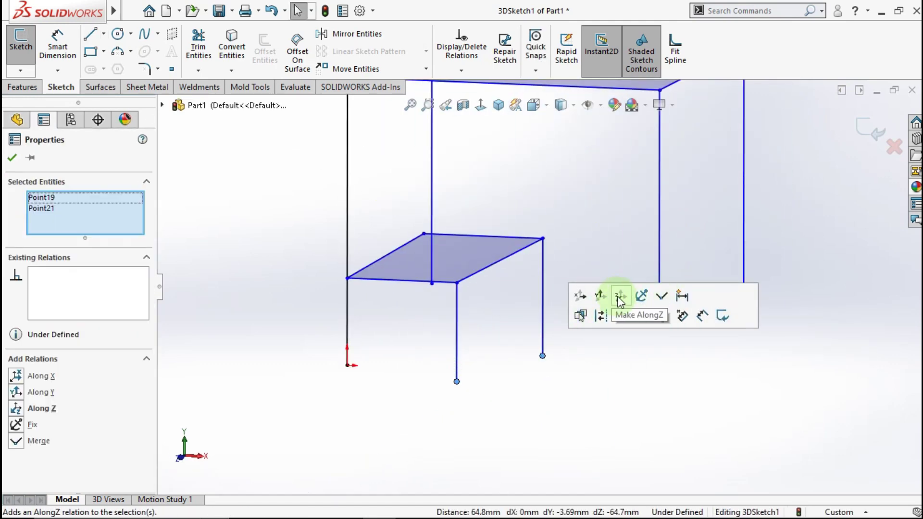
left_click(619, 301)
left_click(457, 330)
left_click(542, 302, "ctrl")
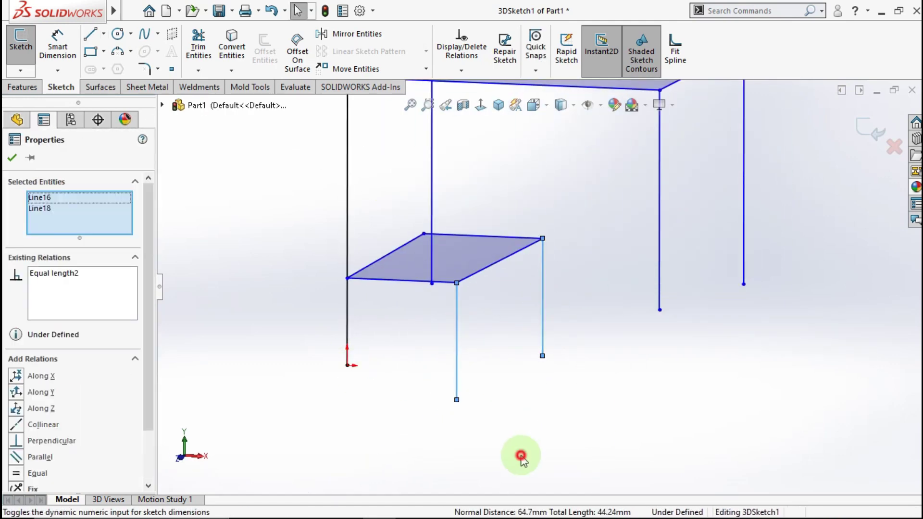
- Make all the tall vertical legs equal in length
left_click(462, 323)
scroll(612, 175, "up", 3)
scroll(634, 249, "down", 3)
left_click(619, 249)
left_click(390, 286, "ctrl")
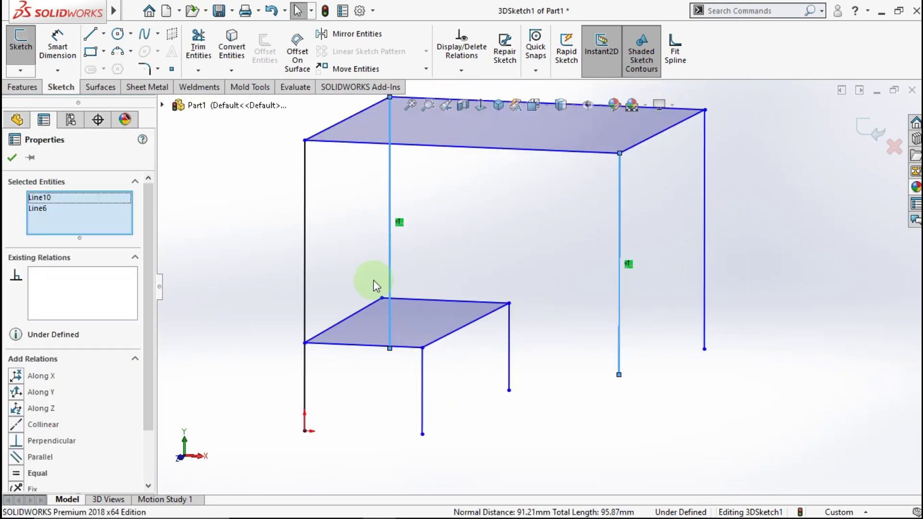
left_click(305, 240)
left_click(389, 230, "ctrl")
left_click(619, 267, "ctrl")
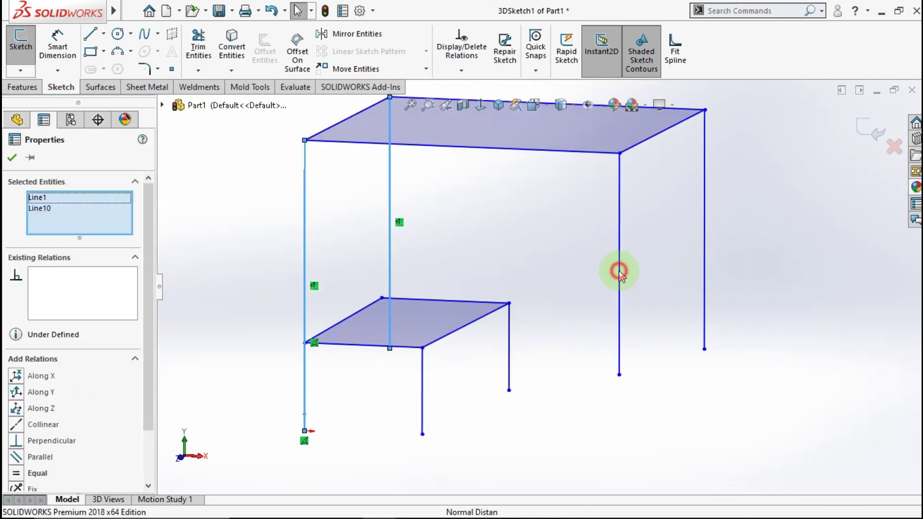
left_click(704, 255, "ctrl")
- In isometric view, place a height dimension on the leg rising from the origin
left_click(499, 105)
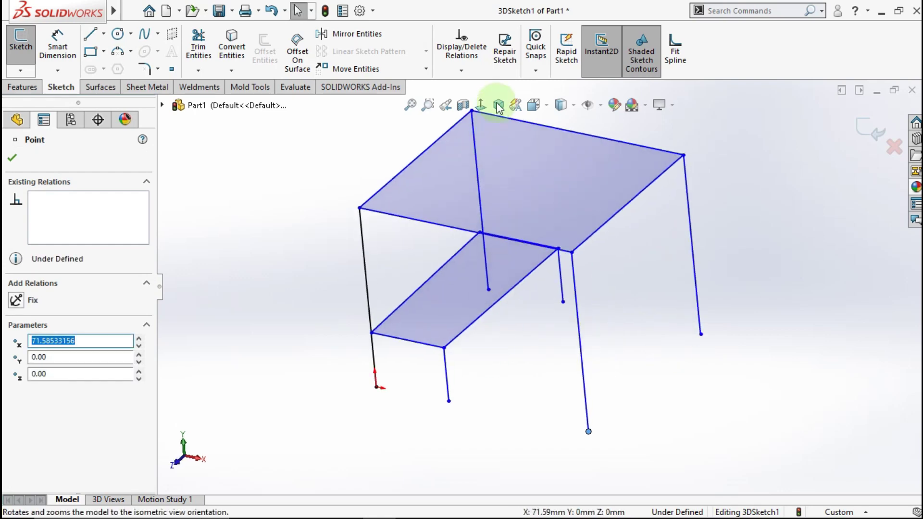
left_click(57, 38)
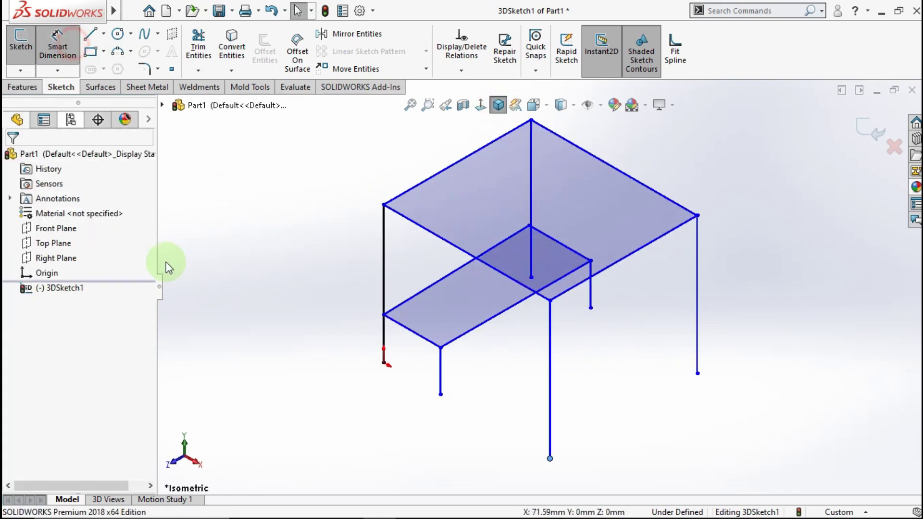
left_click(384, 263)
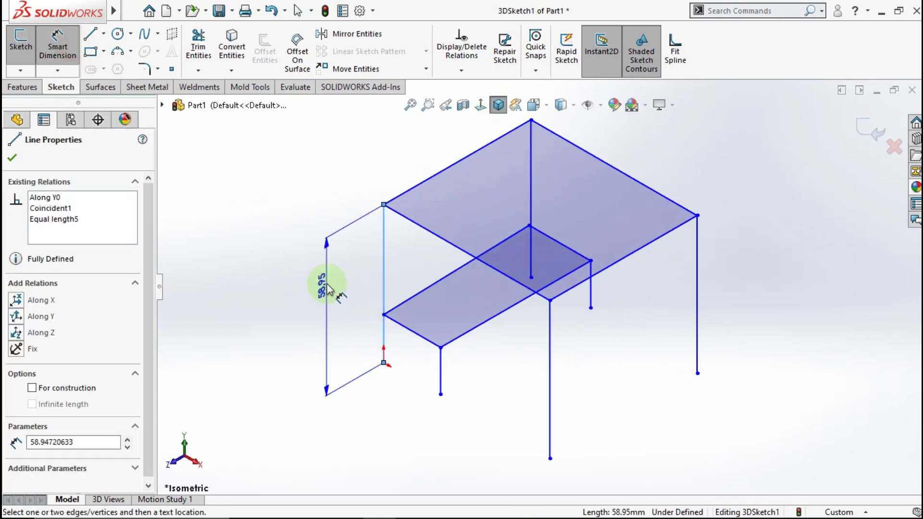
left_click(319, 302)
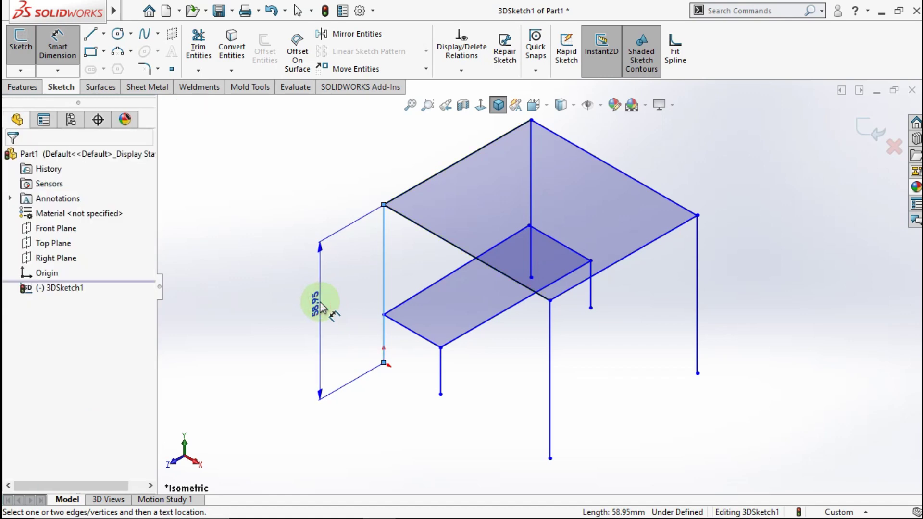
- Set the leg height dimension to 652 mm
double_click(320, 306)
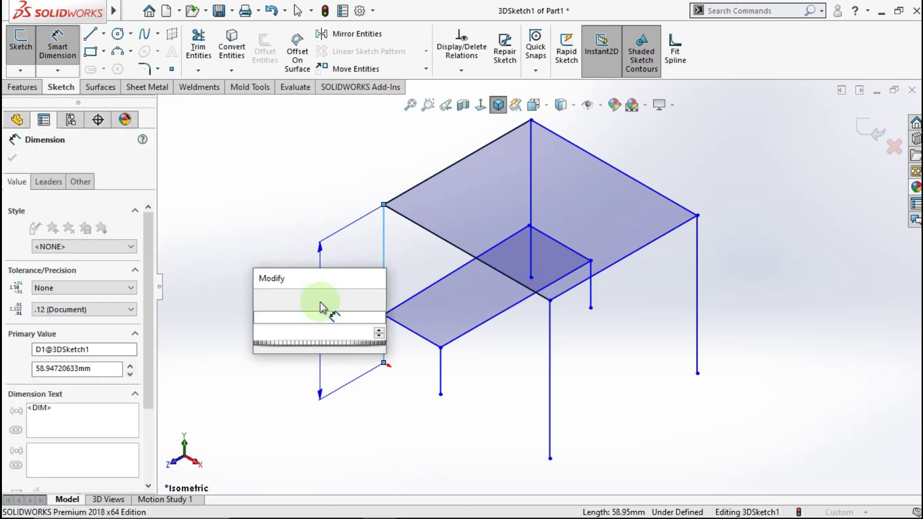
type("653")
key("BackSpace")
type("2")
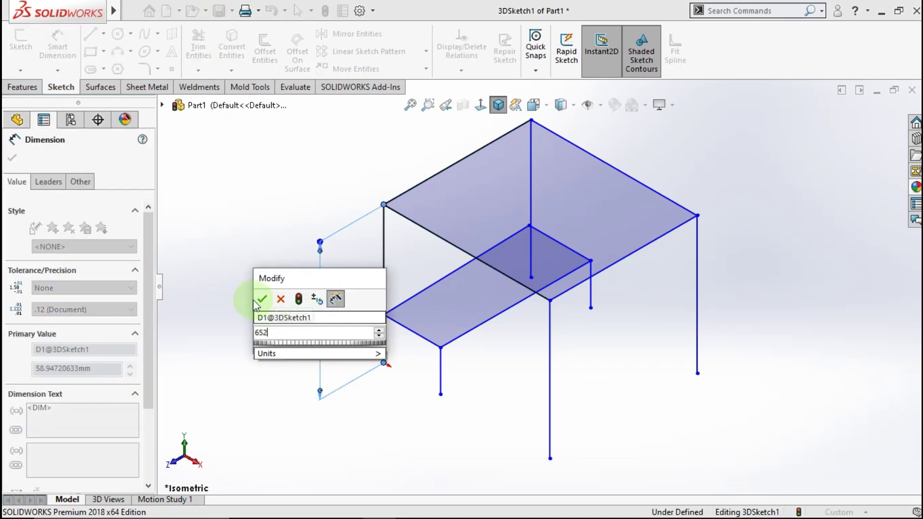
left_click(262, 299)
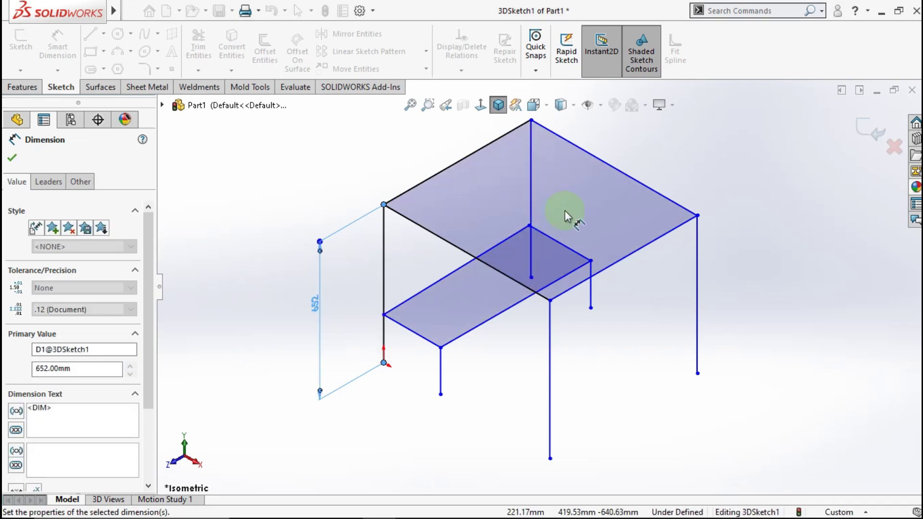
- Dimension the top rectangle to 700 mm long and 420 mm wide
left_click(607, 150)
left_click(565, 153)
type("700")
left_click(484, 182)
left_click(478, 149)
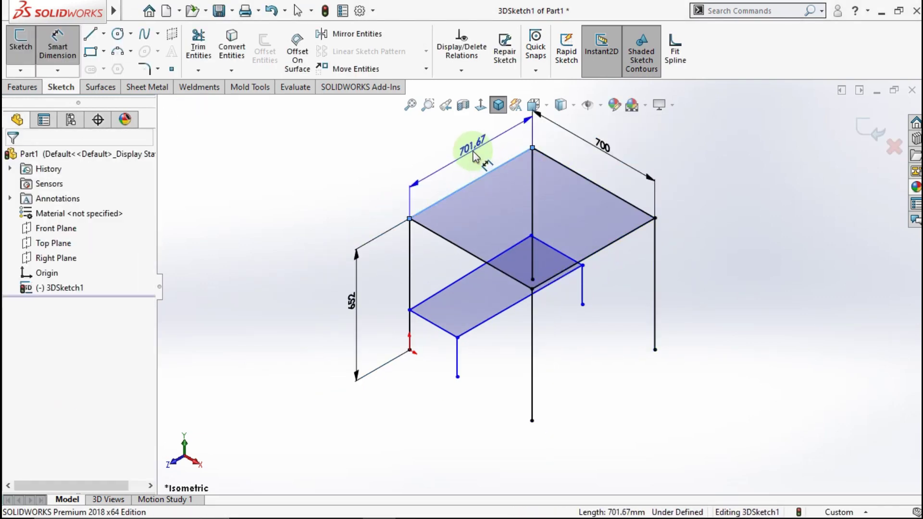
left_click(443, 149)
type("420")
left_click(512, 244)
- Make a shelf point coincident with its line to attach the shelf
middle_click_drag(512, 244, 590, 287)
left_click(478, 290)
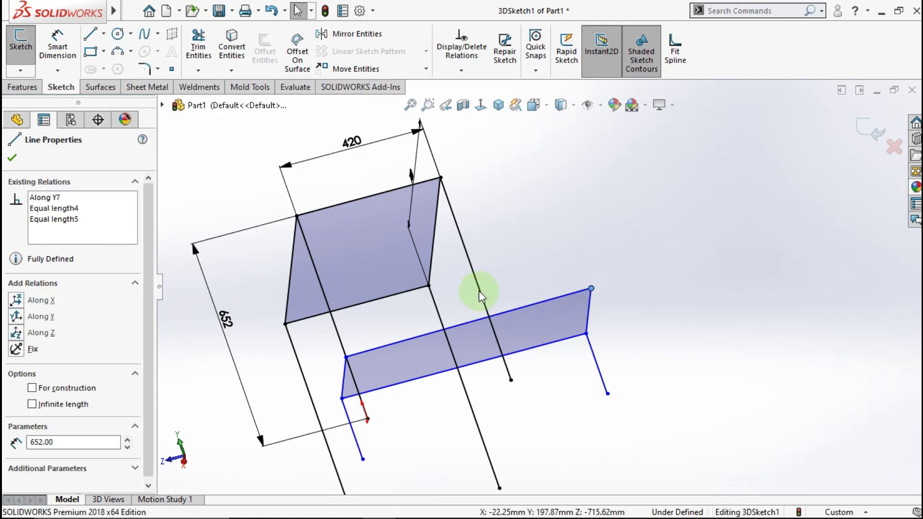
left_click(481, 315, "ctrl")
left_click(535, 233)
middle_click_drag(535, 233, 494, 263)
key("ctrl+7")
- Dimension the shelf at 200 mm high and a 260 mm shelf distance
key("d")
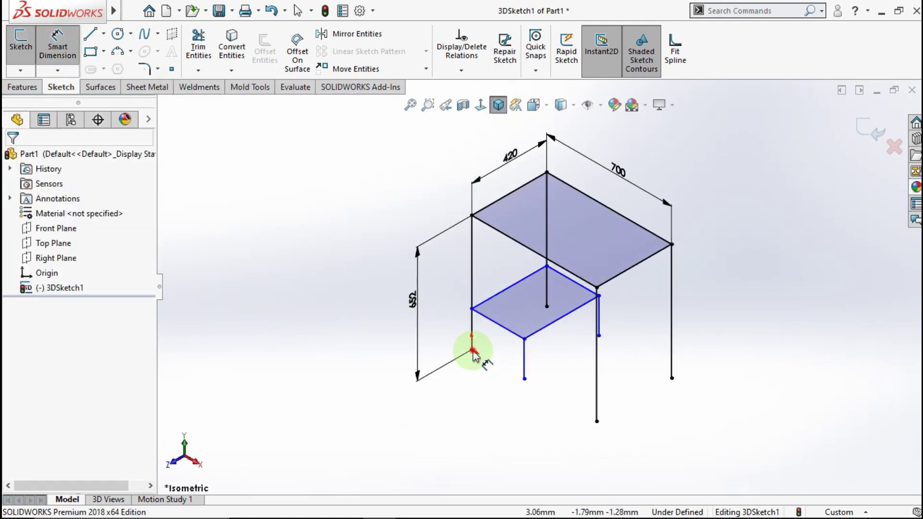
left_click(473, 354)
left_click(447, 332)
type("200")
key("Return")
left_click(509, 425)
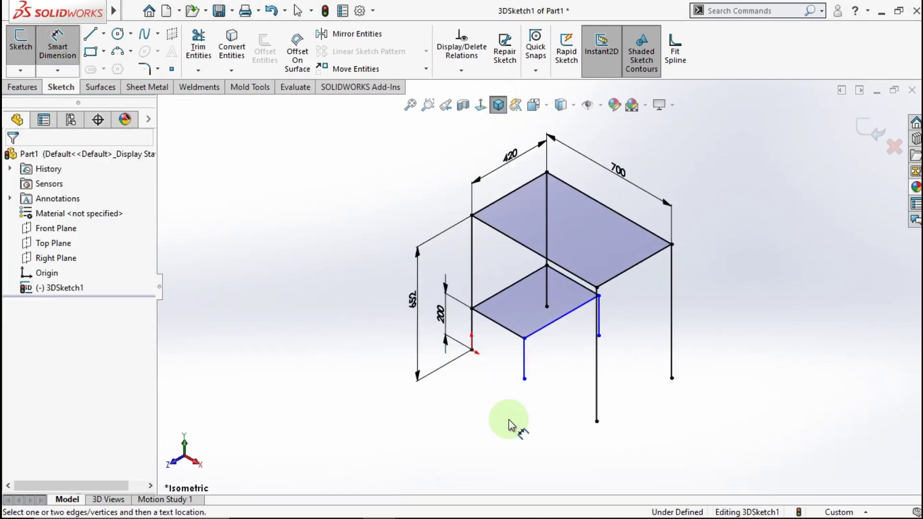
left_click(491, 336)
left_click(485, 402)
type("260")
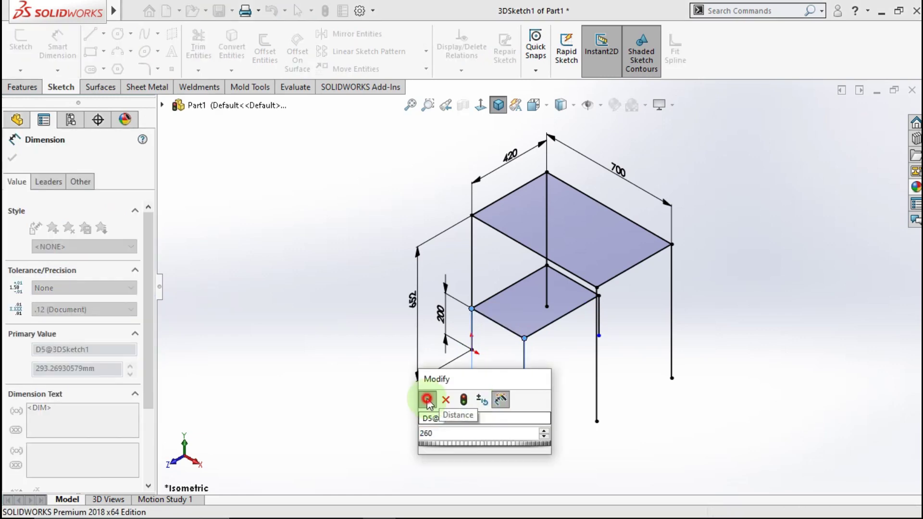
left_click(426, 398)
scroll(536, 356, "down", 2)
key("Escape")
- Draw construction lines from the origin and the rear foot to the short legs' feet
left_click(89, 34)
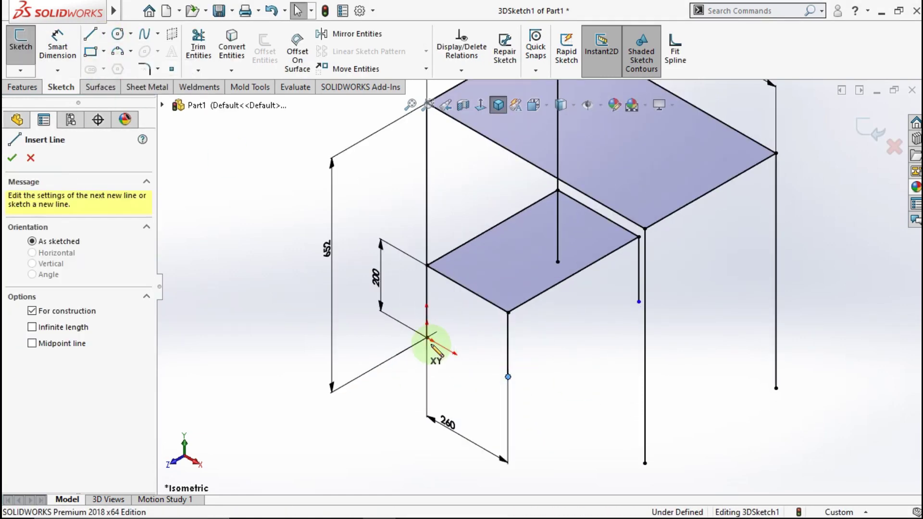
left_click(427, 338)
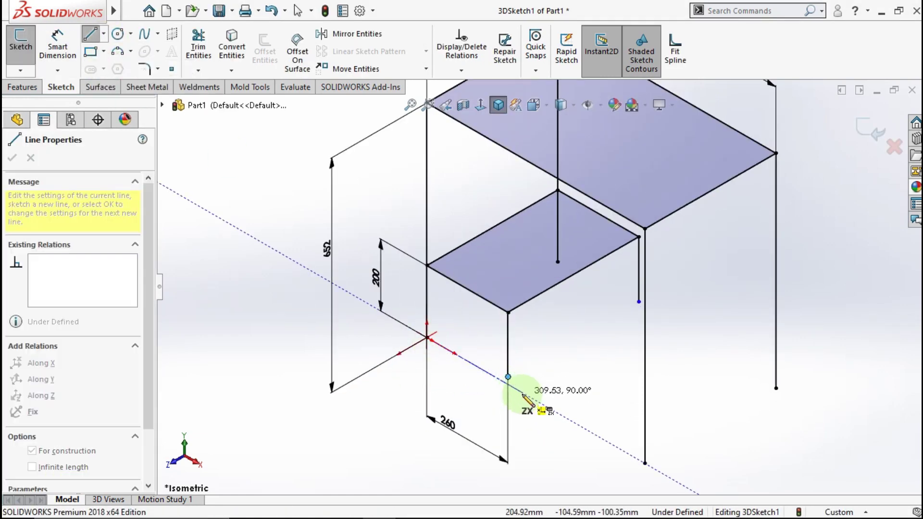
double_click(523, 393)
left_click(557, 262)
double_click(672, 328)
left_click(198, 70)
key("Escape")
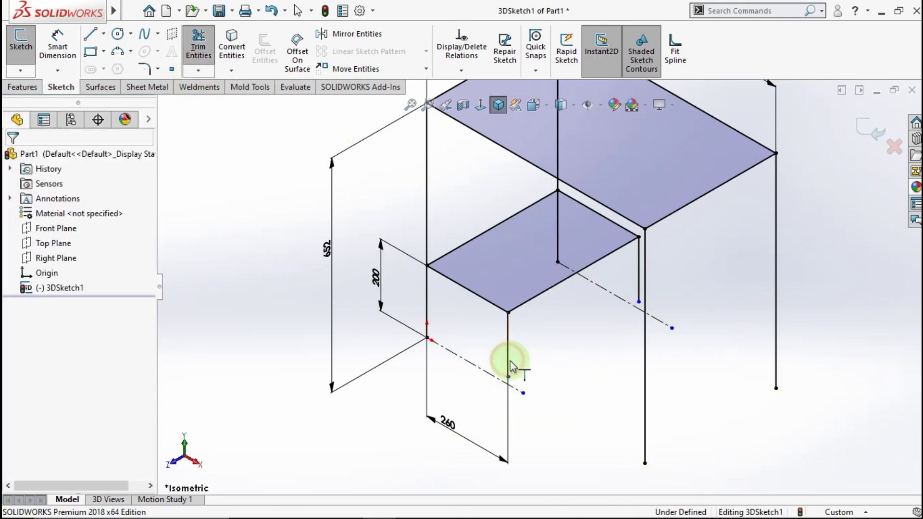
- Extend the short front leg down to the construction line, fully defining the sketch
left_click(511, 366)
left_click(490, 274)
left_click(198, 70)
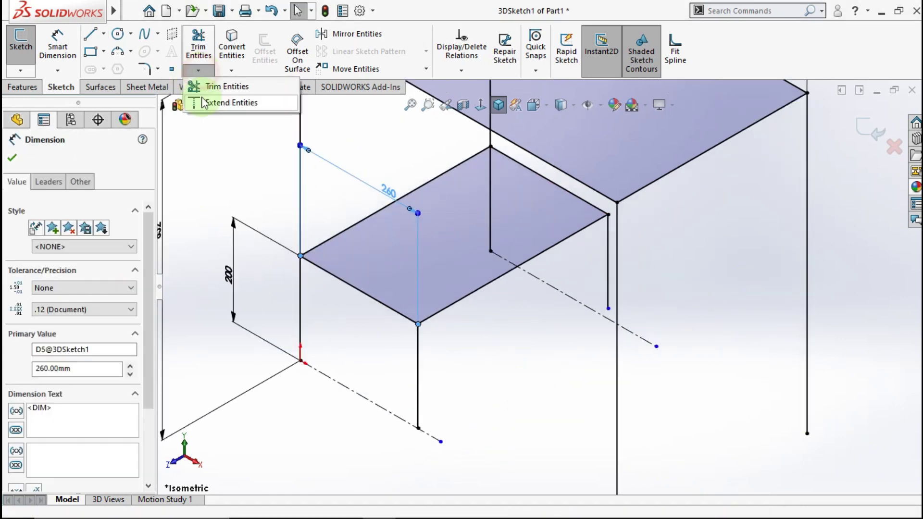
left_click(203, 102)
left_click(608, 300)
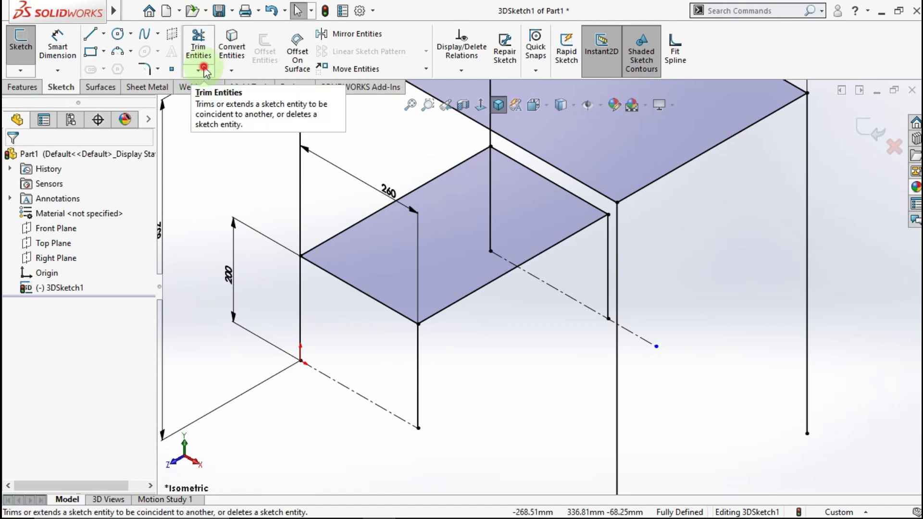
scroll(538, 285, "up", 3)
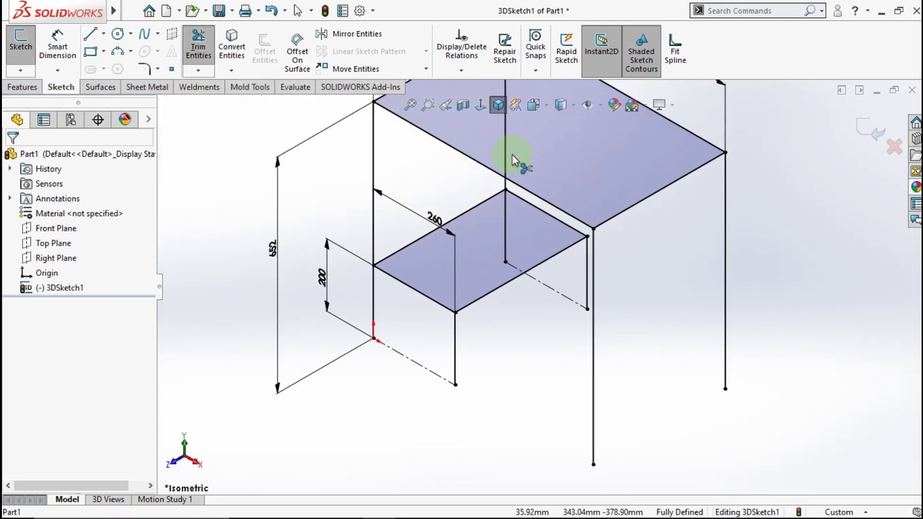
scroll(512, 158, "up", 1)
scroll(521, 107, "down", 3)
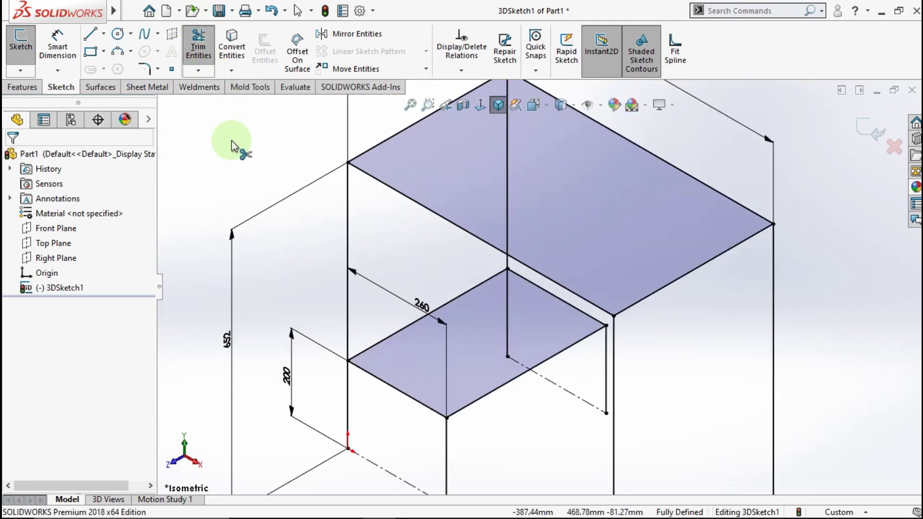
key("Escape")
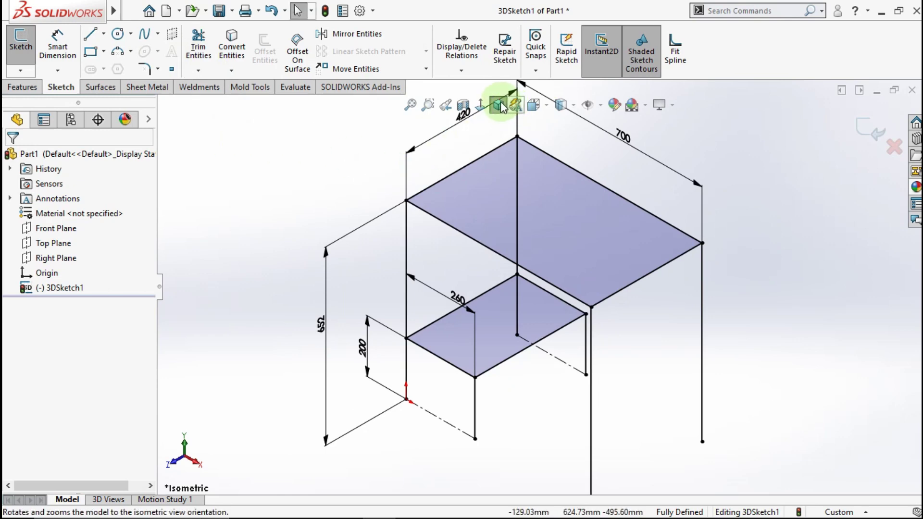
left_click(500, 102)
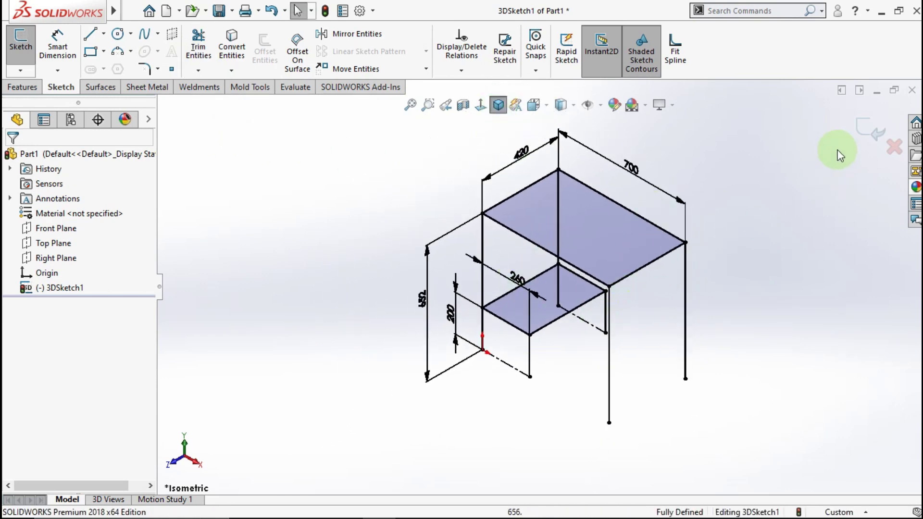
- Exit 3DSketch1 and view the finished line frame in isometric
left_click(861, 129)
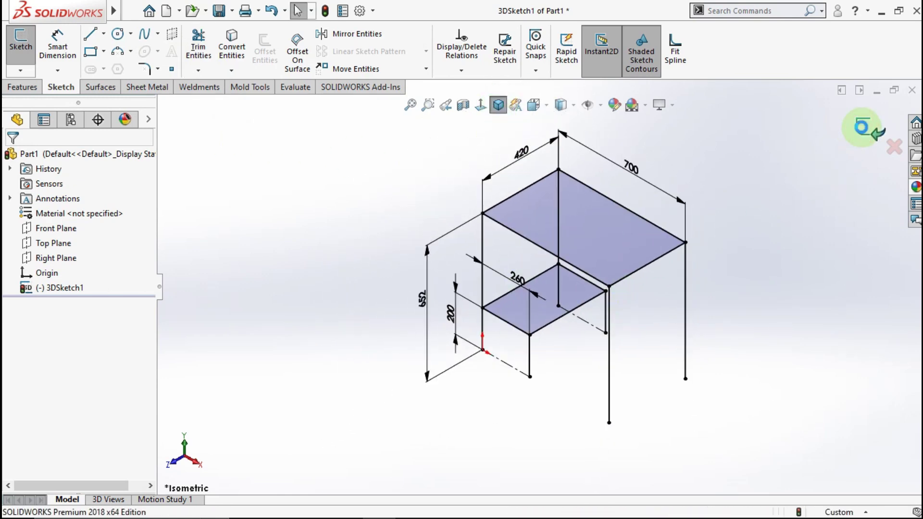
left_click(322, 262)
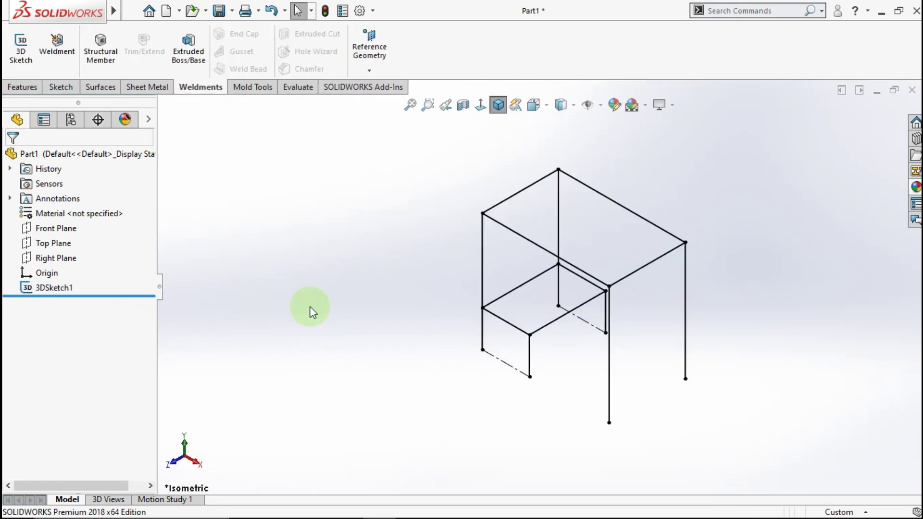
mouse_move(554, 287)
middle_mouse_down()
mouse_move(587, 239)
mouse_move(598, 252)
mouse_move(437, 290)
mouse_move(360, 355)
mouse_move(500, 261)
mouse_move(560, 269)
middle_mouse_up()
left_click(497, 106)
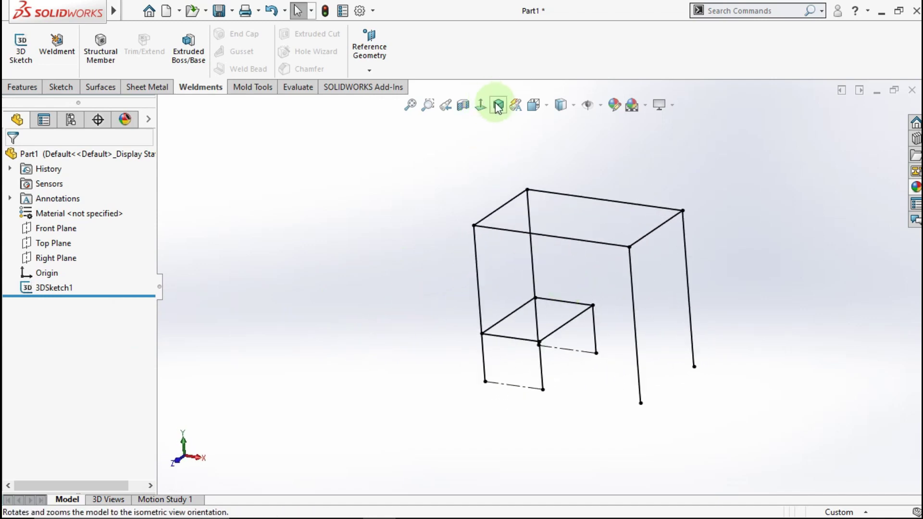
left_click(498, 106)
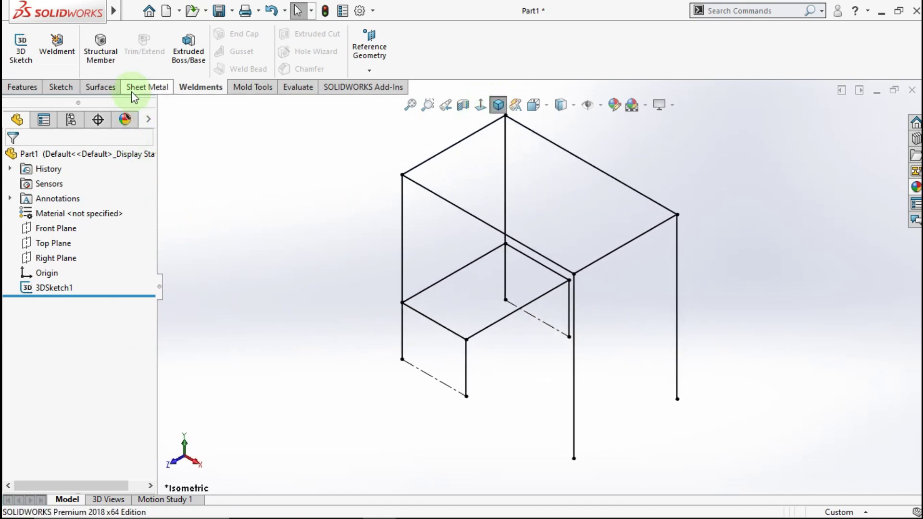
- Start a Structural Member with the iso square tube profile, size 40 x 40 x 4
left_click(99, 54)
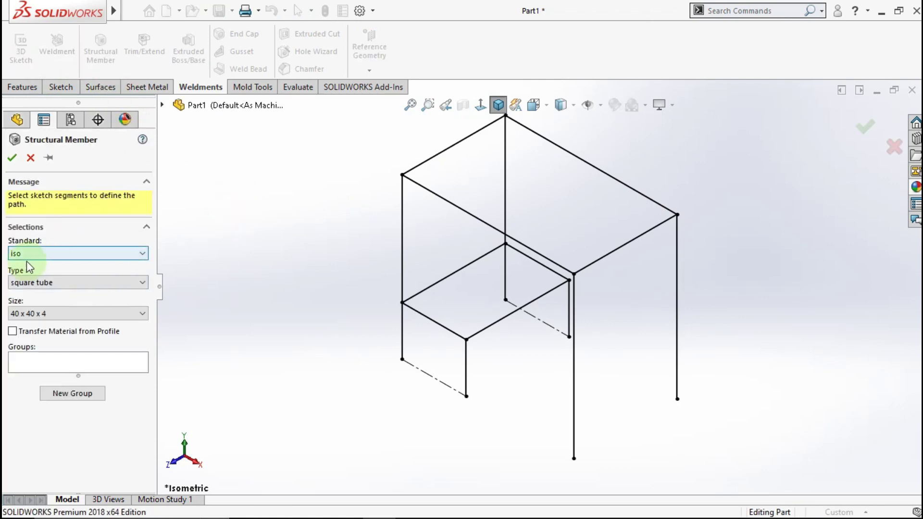
left_click(72, 255)
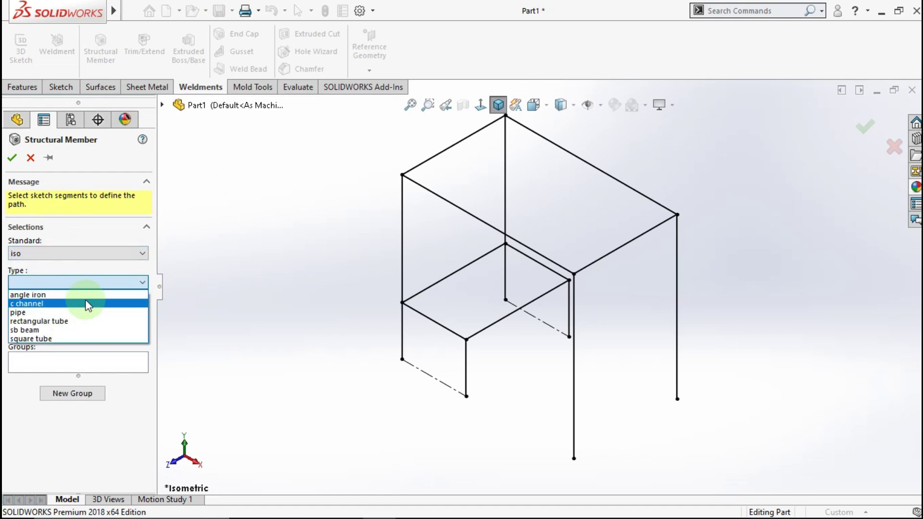
left_click(60, 340)
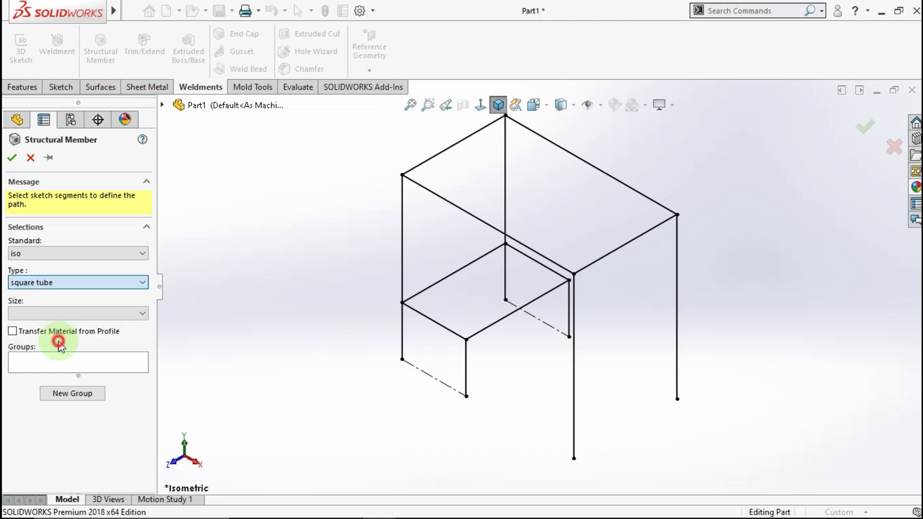
left_click(73, 316)
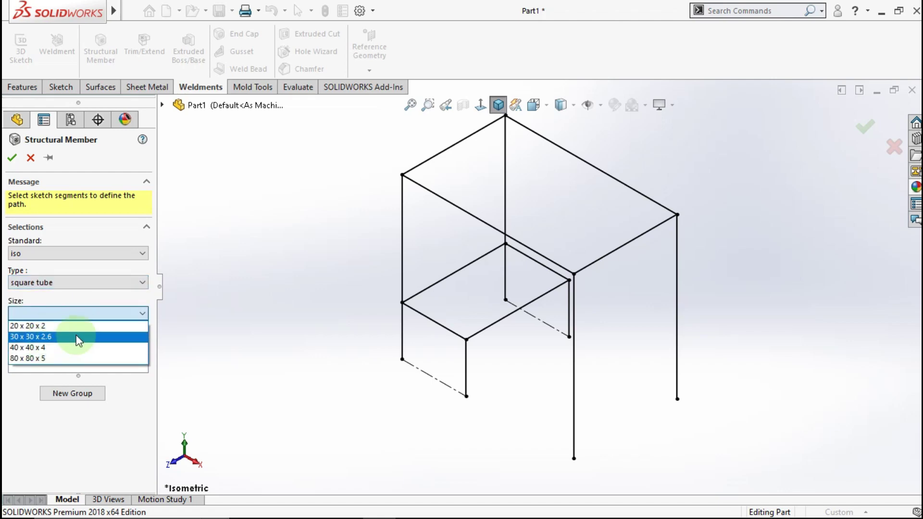
left_click(59, 346)
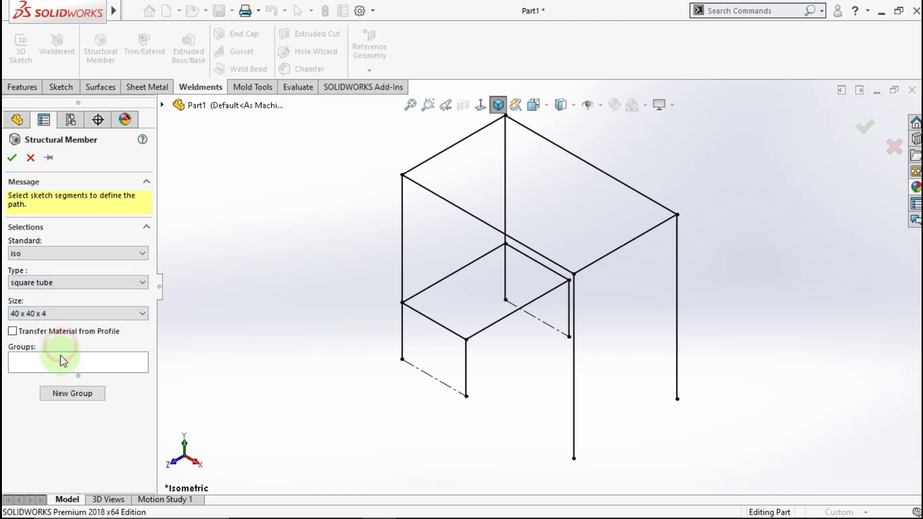
left_click(402, 231)
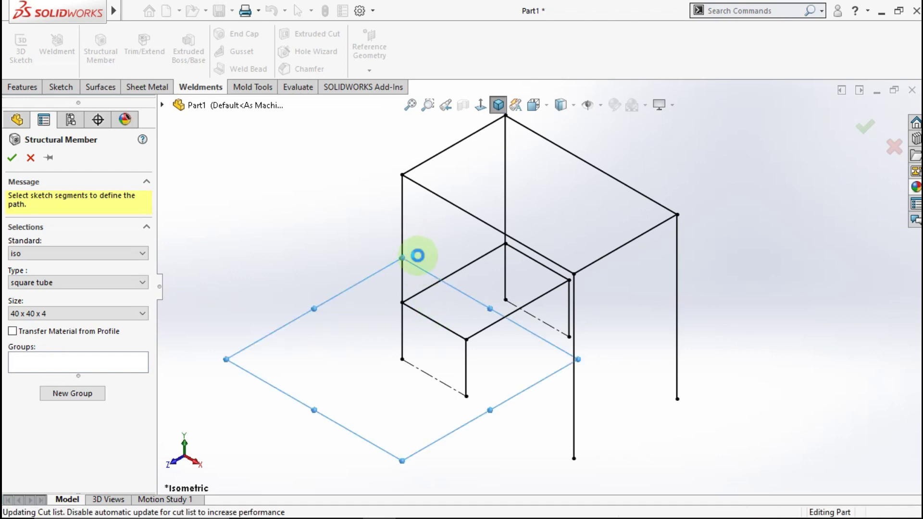
- Use the tall left leg line as the square tube member's path
left_click(419, 260)
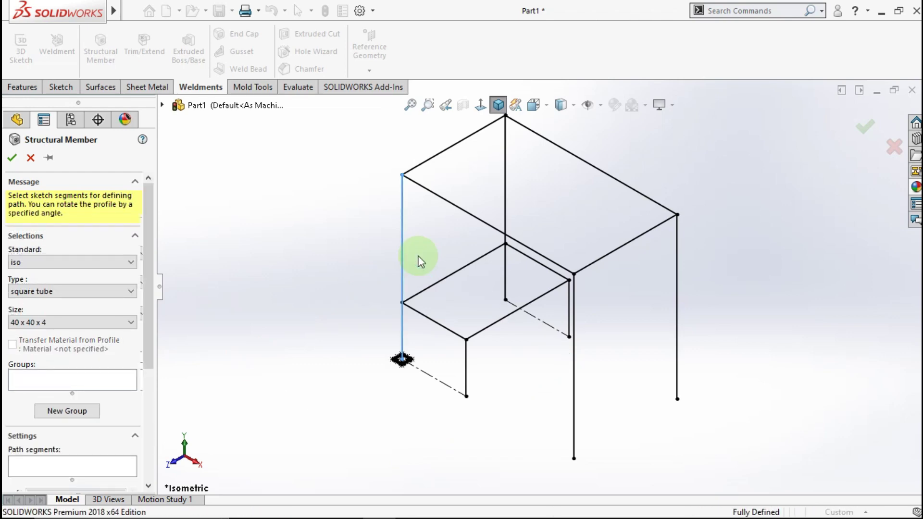
left_click(422, 277)
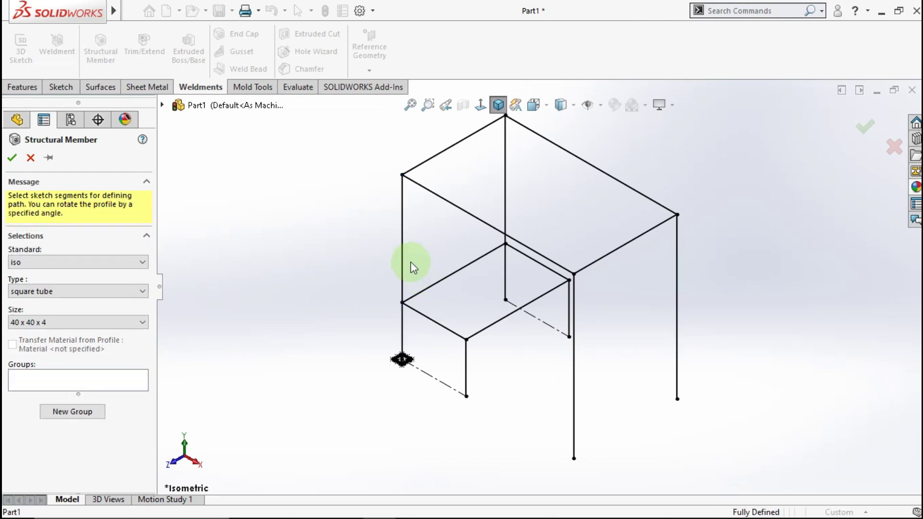
left_click(404, 274)
scroll(417, 281, "down", 2)
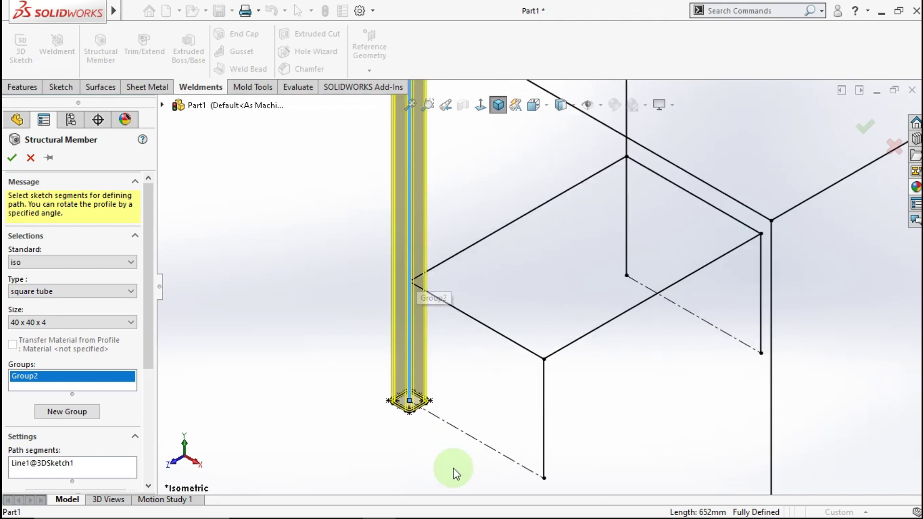
scroll(432, 408, "down", 3)
scroll(451, 270, "up", 3)
scroll(565, 153, "up", 2)
scroll(541, 184, "down", 1)
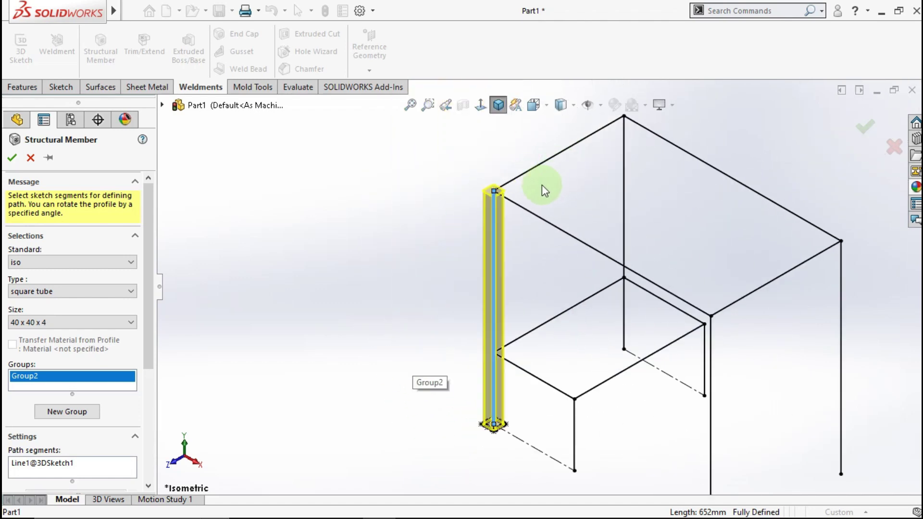
scroll(459, 218, "down", 3)
scroll(396, 276, "down", 3)
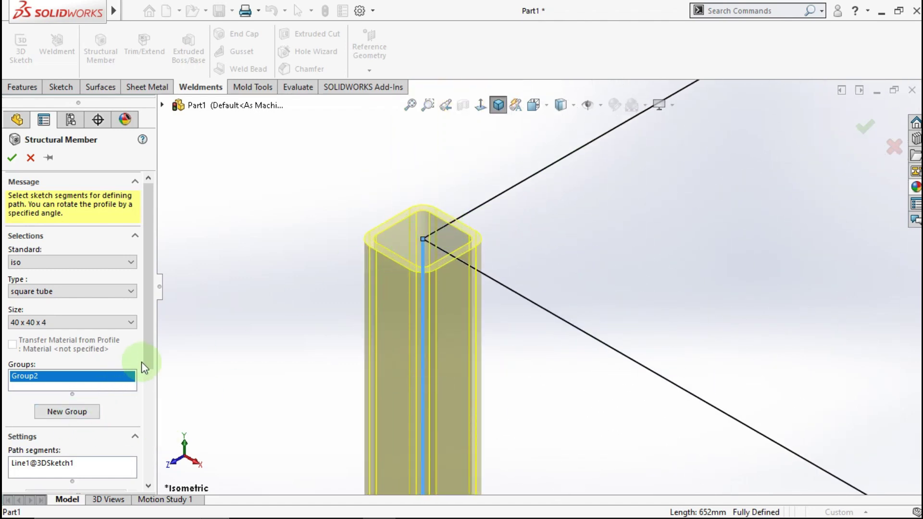
left_click_drag(141, 361, 137, 484)
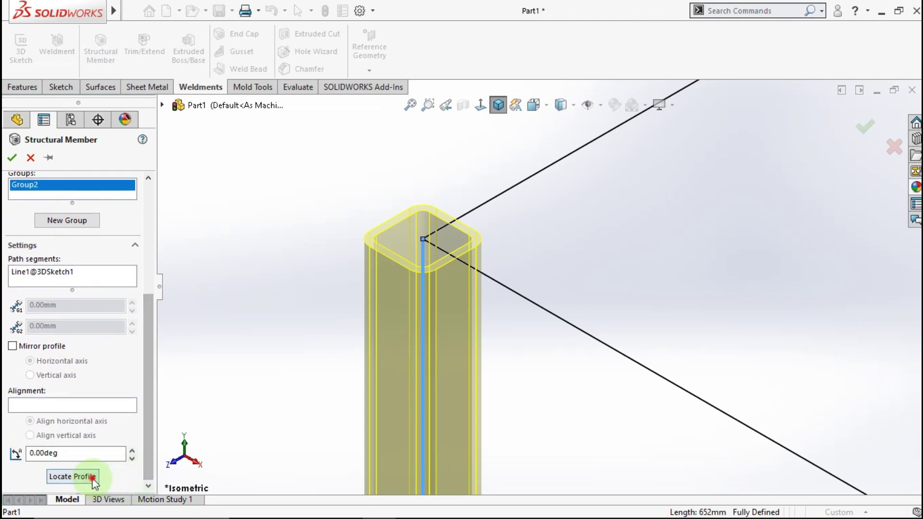
- Relocate the tube profile to its left corner point and create Group3
left_click(93, 478)
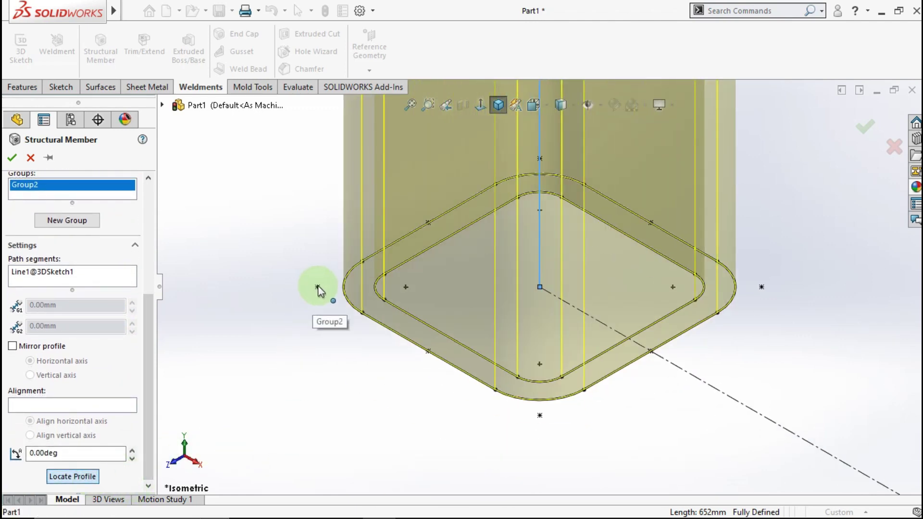
left_click(318, 287)
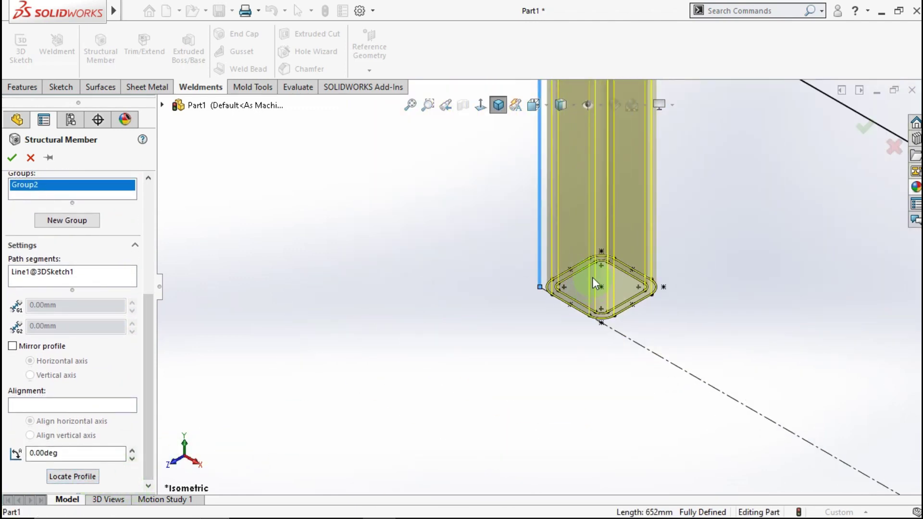
scroll(556, 197, "up", 2)
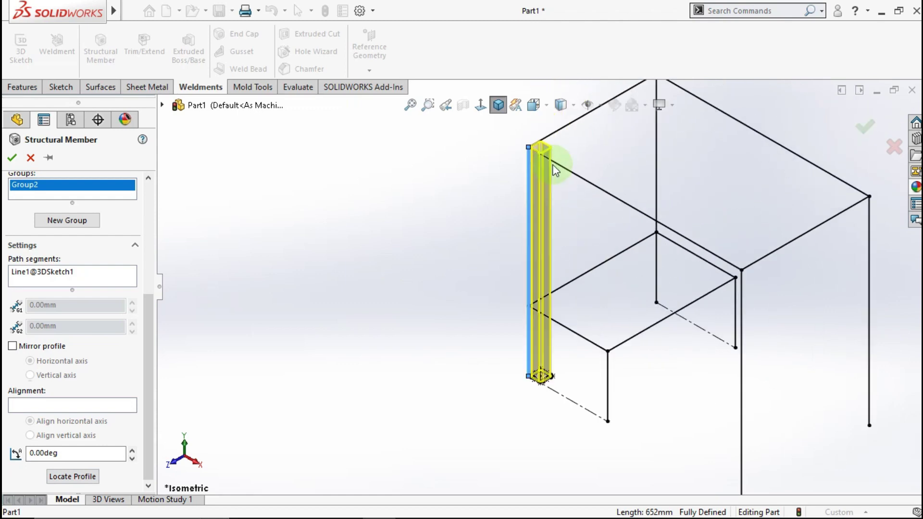
scroll(541, 154, "down", 2)
scroll(552, 165, "up", 2)
scroll(557, 266, "up", 1)
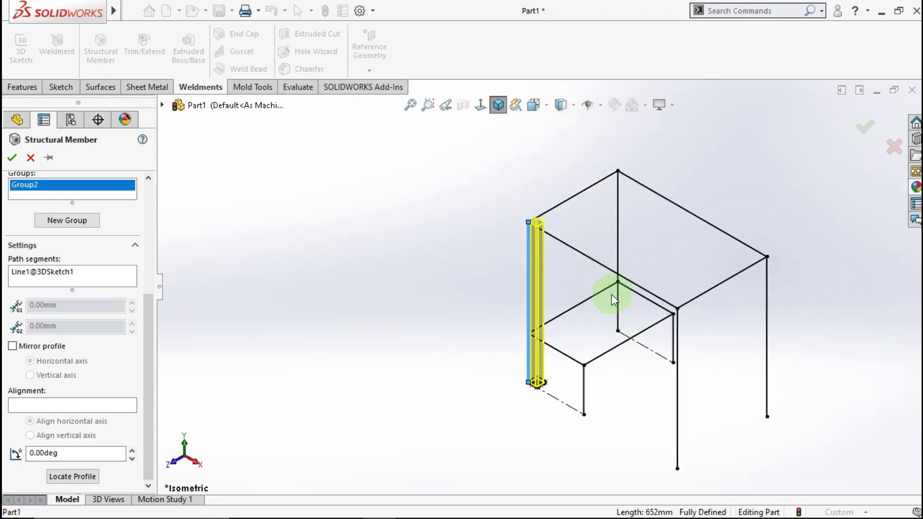
left_click(65, 220)
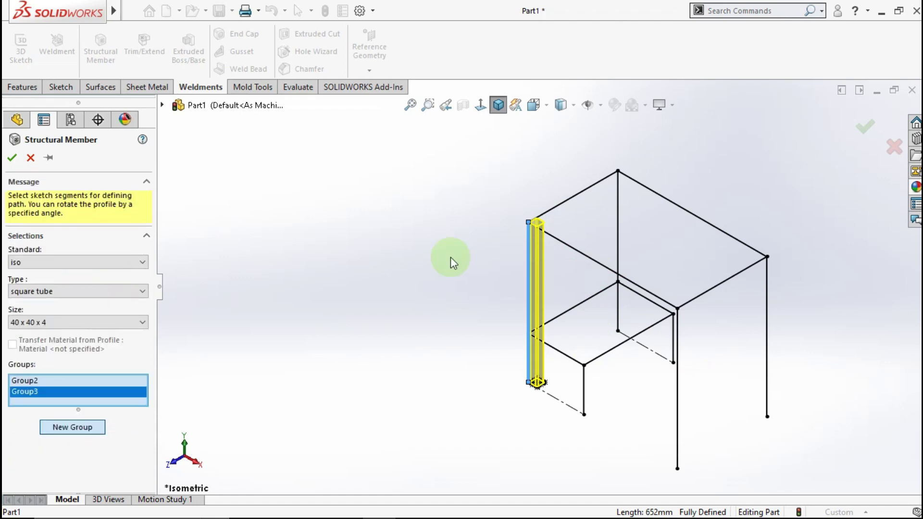
- Add 40x40x4 square tubes along the second vertical leg and the right leg lines
left_click(618, 234)
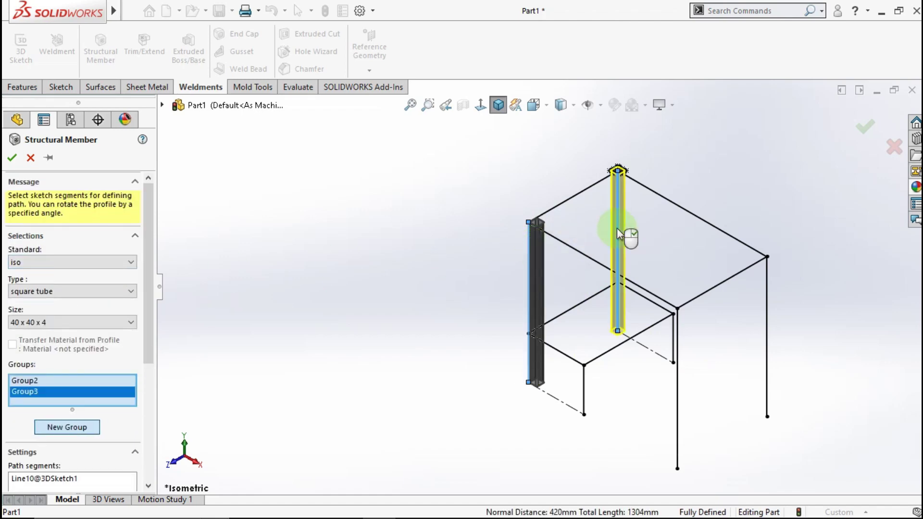
scroll(73, 439, "down", 3)
scroll(206, 387, "down", 3)
left_click(68, 218)
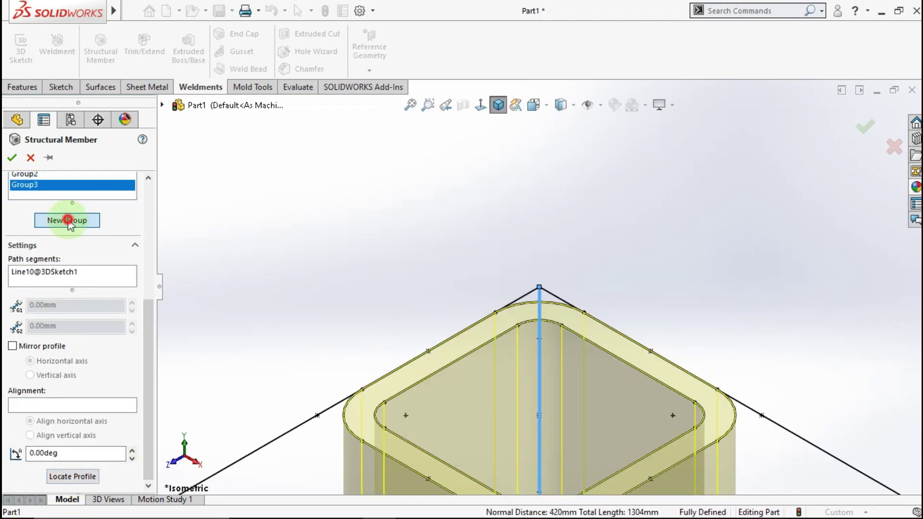
scroll(639, 398, "up", 3)
scroll(639, 398, "up", 3)
left_click(611, 285)
scroll(525, 340, "down", 5)
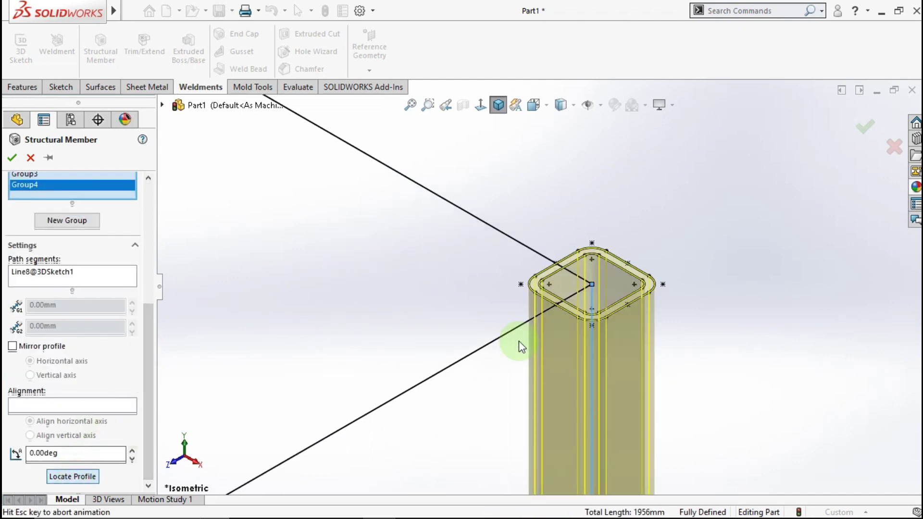
- Add a new member group with a square tube on the front leg line
left_click(67, 220)
scroll(486, 379, "up", 3)
left_click(463, 418)
scroll(95, 403, "down", 3)
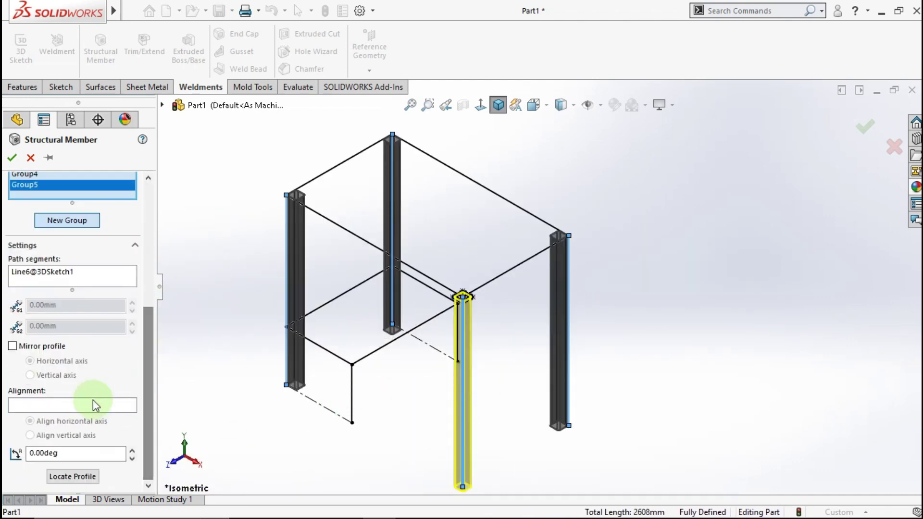
scroll(544, 422, "down", 5)
scroll(544, 423, "up", 5)
scroll(525, 294, "up", 2)
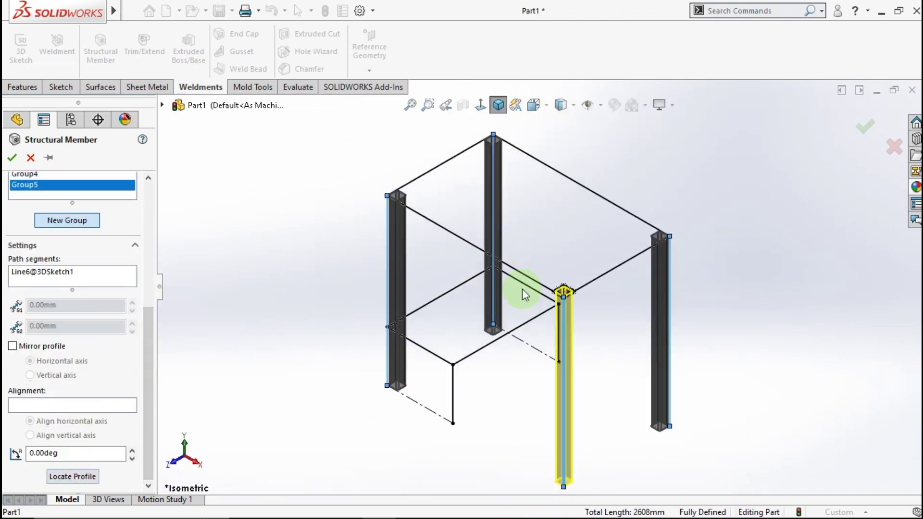
- Add square tube groups along the first two lower horizontal rails
left_click(99, 226)
left_click(433, 354)
scroll(140, 423, "down", 3)
scroll(439, 232, "down", 5)
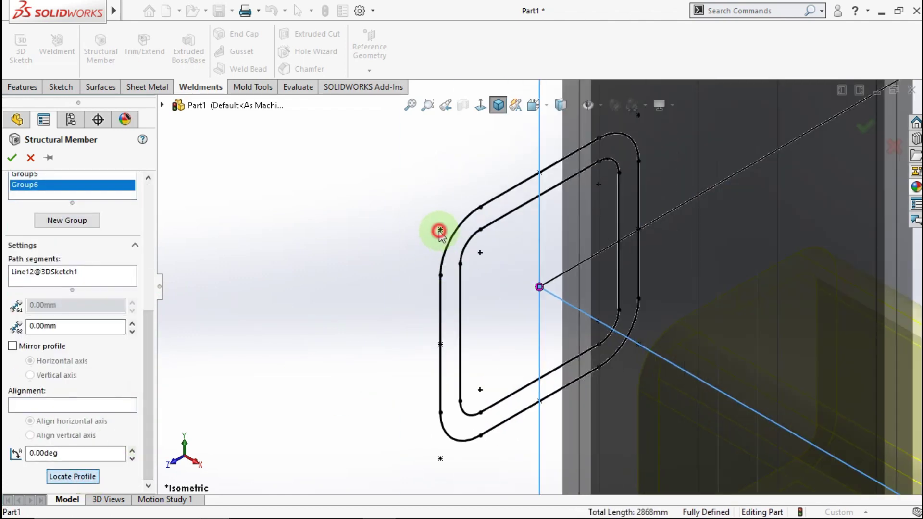
scroll(439, 231, "up", 5)
left_click(67, 220)
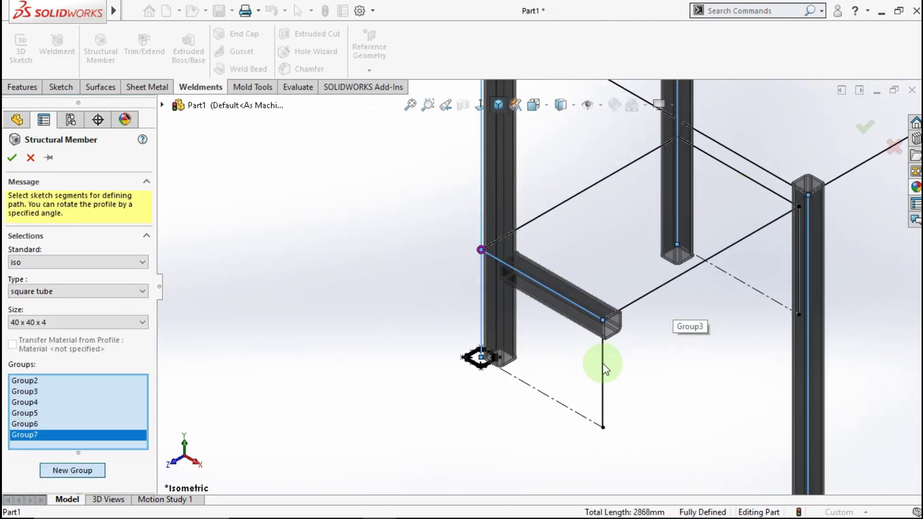
left_click(542, 286)
scroll(323, 304, "up", 2)
scroll(144, 370, "down", 3)
scroll(648, 123, "down", 5)
scroll(360, 366, "up", 2)
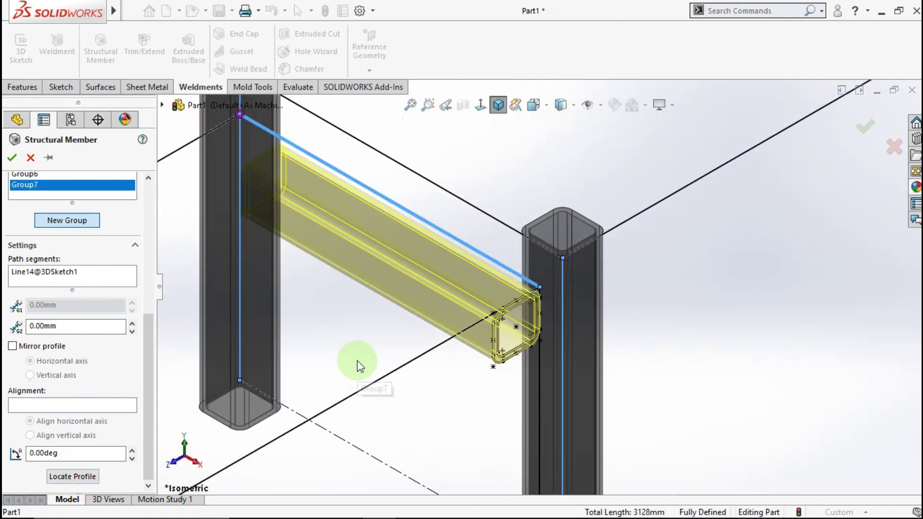
scroll(357, 366, "up", 5)
- Add a square tube group on another lower rail line
left_click(67, 220)
left_click(327, 408)
scroll(144, 391, "down", 3)
scroll(603, 233, "down", 5)
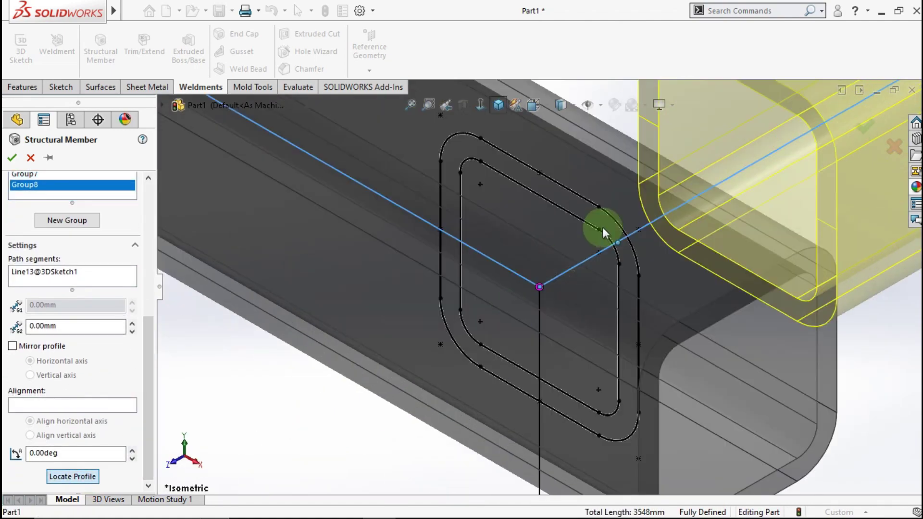
scroll(603, 233, "up", 5)
- Put square tubes on both short leg lines and relocate the profile at the leg end
left_click(66, 220)
left_click(540, 355)
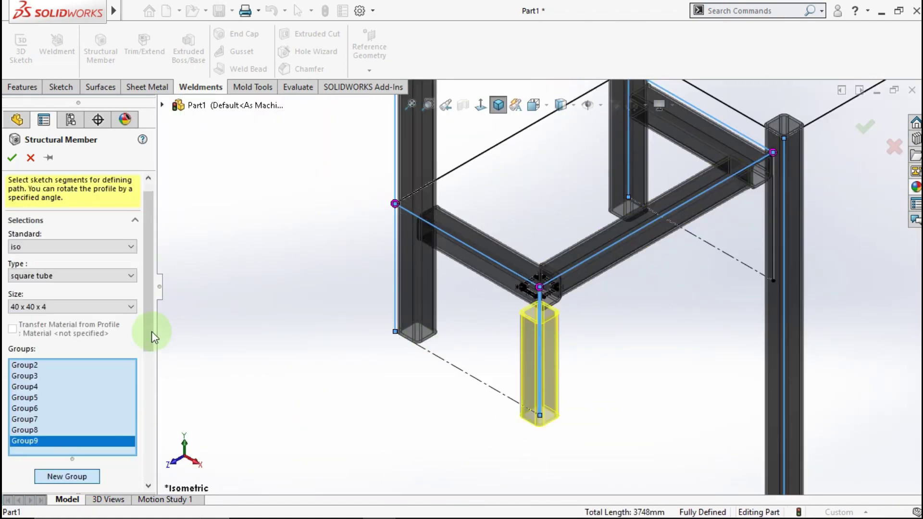
scroll(153, 336, "down", 3)
scroll(540, 426, "down", 5)
scroll(715, 316, "up", 5)
middle_click_drag(714, 315, 625, 253)
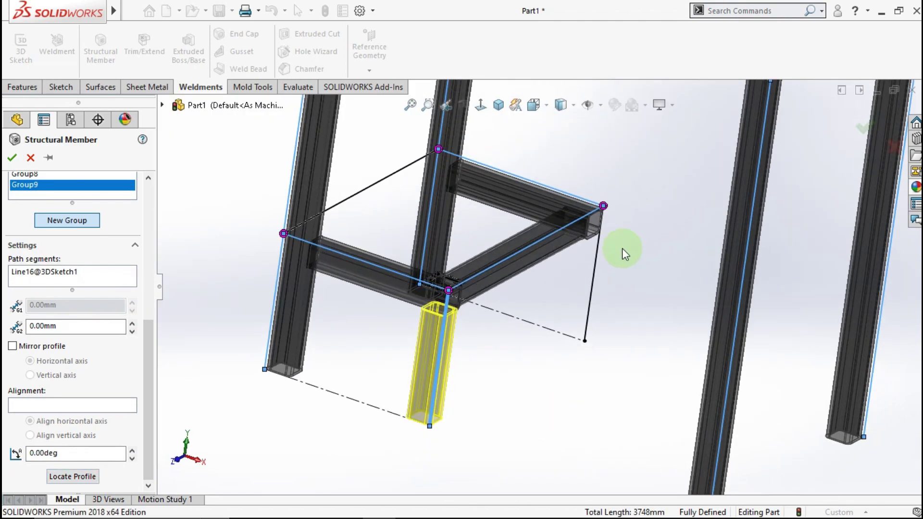
left_click(595, 268)
scroll(76, 269, "down", 3)
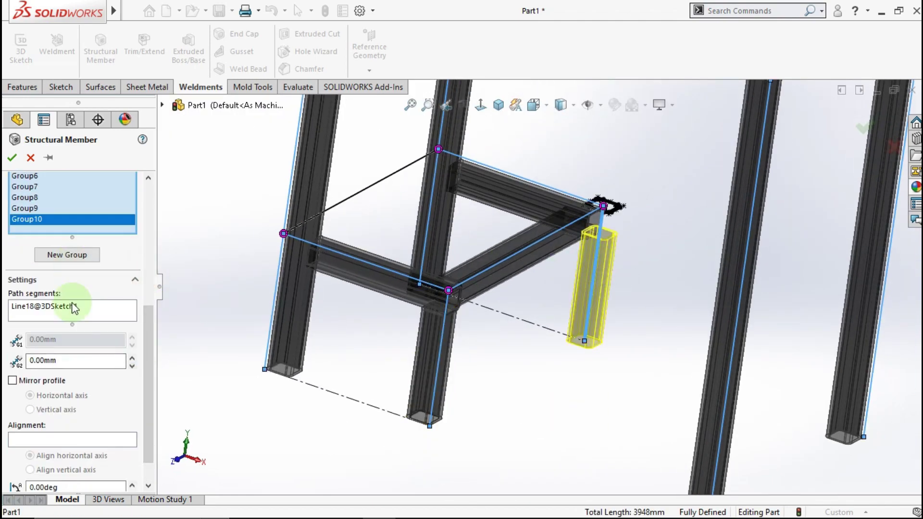
scroll(73, 307, "down", 2)
left_click(72, 476)
- Seat the short-leg profile on the tube corner and add a tube on an upper rail
left_click(761, 292)
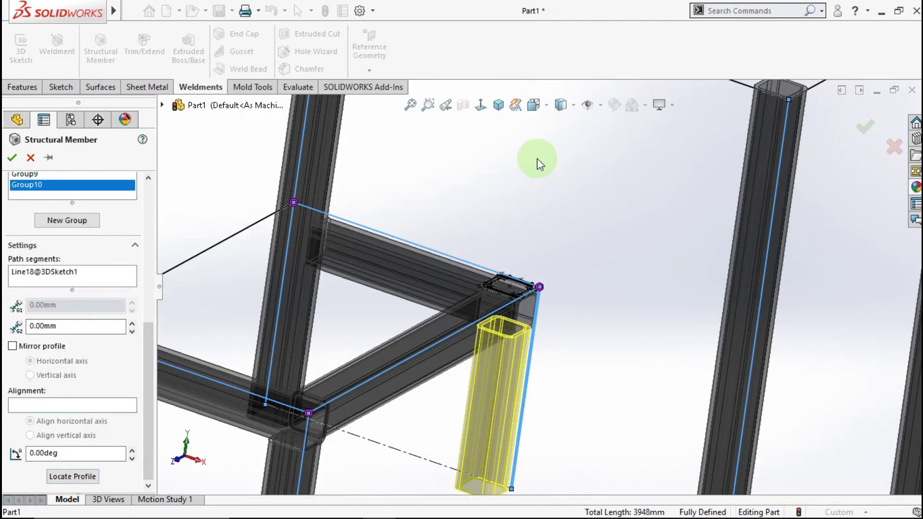
middle_click_drag(537, 158, 408, 316)
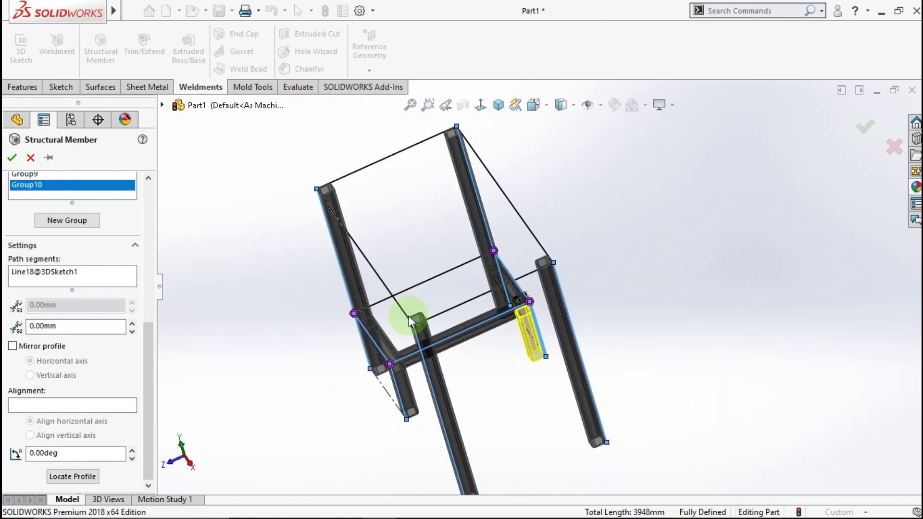
left_click(418, 376)
scroll(377, 291, "down", 3)
left_click_drag(149, 382, 143, 439)
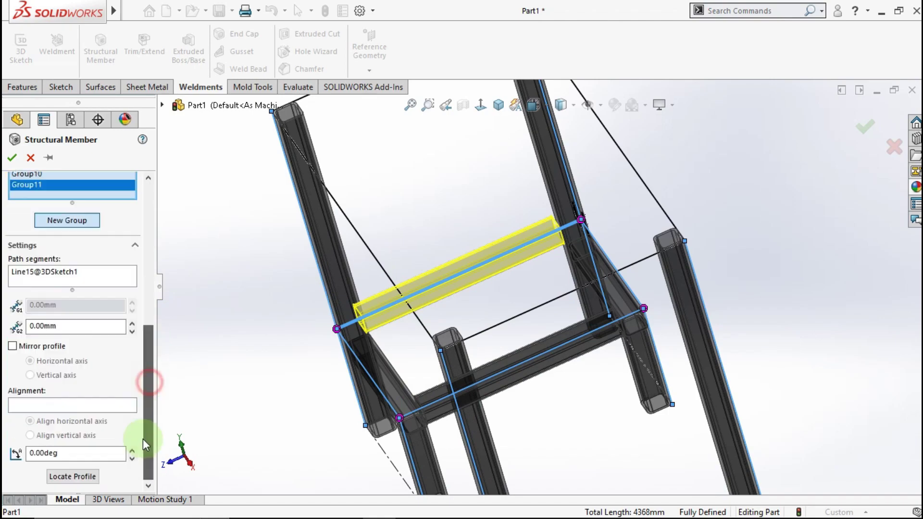
scroll(501, 232, "down", 5)
scroll(663, 391, "up", 2)
scroll(571, 324, "up", 4)
middle_click_drag(570, 323, 459, 376)
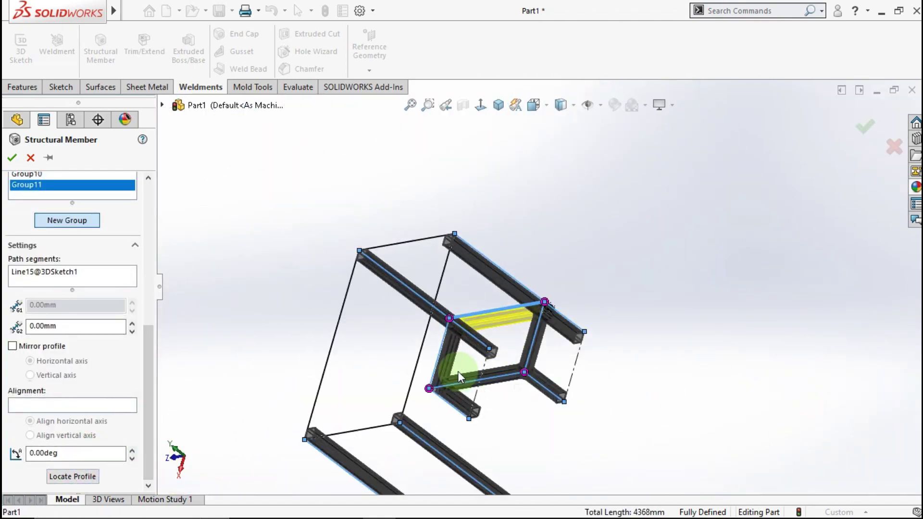
scroll(459, 377, "up", 3)
- Add two new member groups with square tubes on the top rail lines
left_click(72, 221)
left_click(495, 174)
scroll(99, 392, "down", 3)
scroll(499, 222, "down", 5)
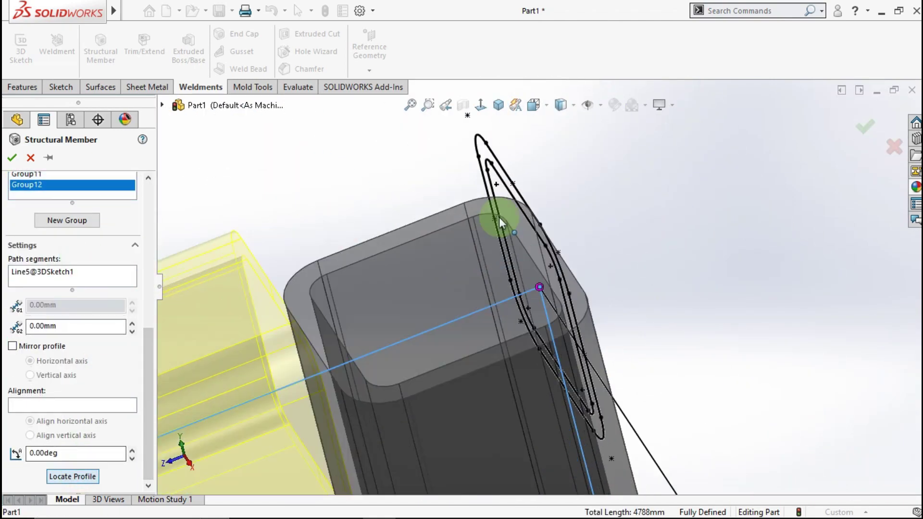
scroll(500, 222, "up", 3)
left_click(82, 220)
scroll(82, 220, "up", 5)
scroll(576, 422, "up", 5)
scroll(576, 360, "down", 3)
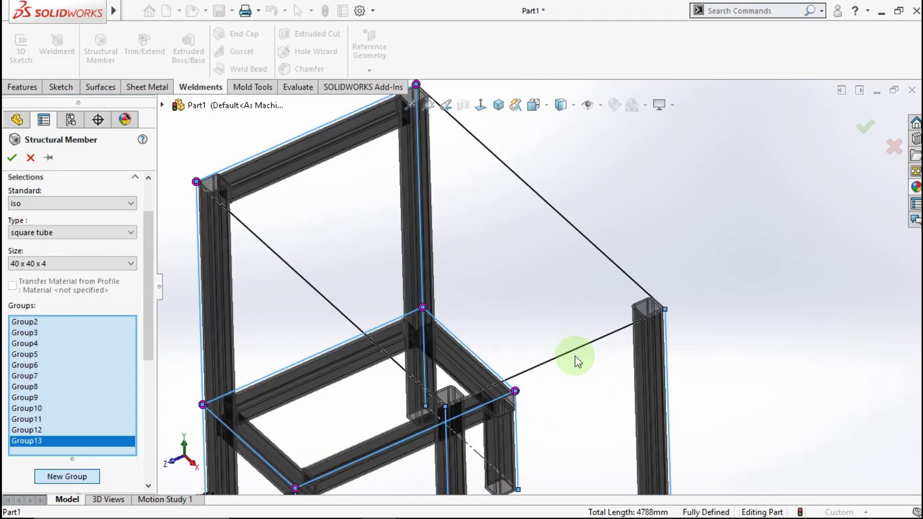
left_click(577, 360)
scroll(140, 405, "down", 5)
scroll(139, 406, "down", 2)
scroll(460, 434, "down", 5)
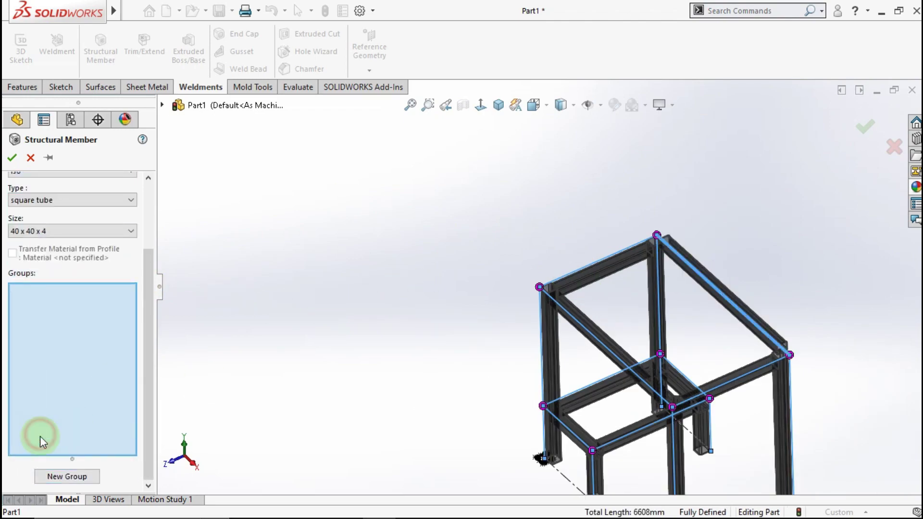
- Relocate a top-rail group's tube profile to the tube corner point
left_click(67, 430)
left_click_drag(148, 370, 148, 480)
left_click(79, 476)
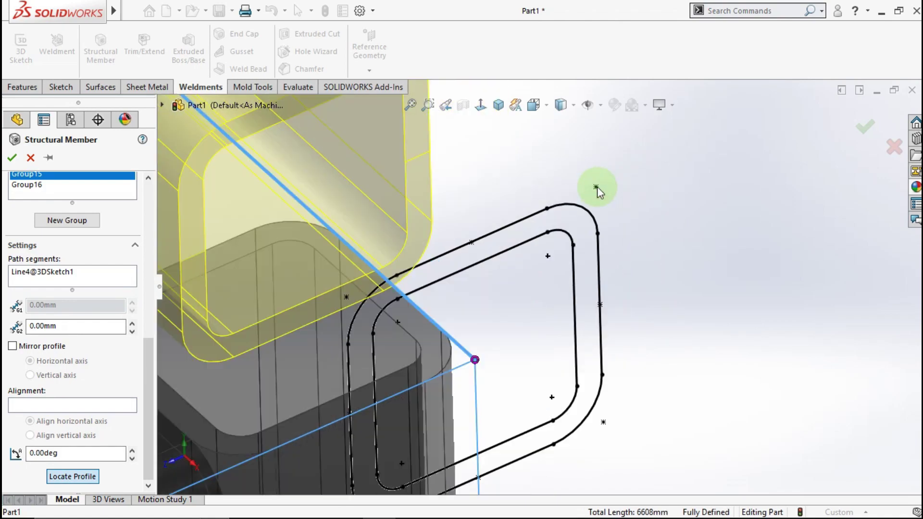
left_click(597, 187)
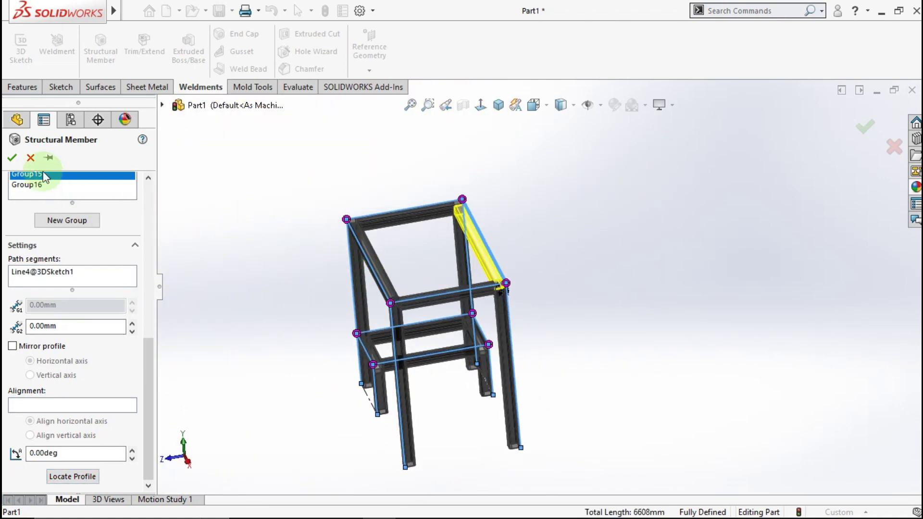
- Create the Square tube 40 X 40 X 4 structural member and show the frame sketch
left_click(13, 158)
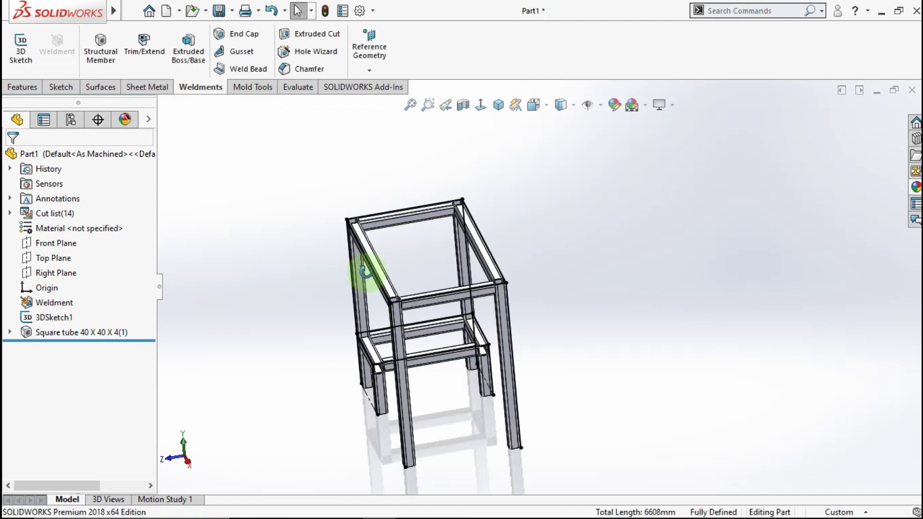
mouse_move(365, 271)
middle_mouse_down()
mouse_move(389, 222)
mouse_move(468, 241)
mouse_move(447, 307)
middle_mouse_up()
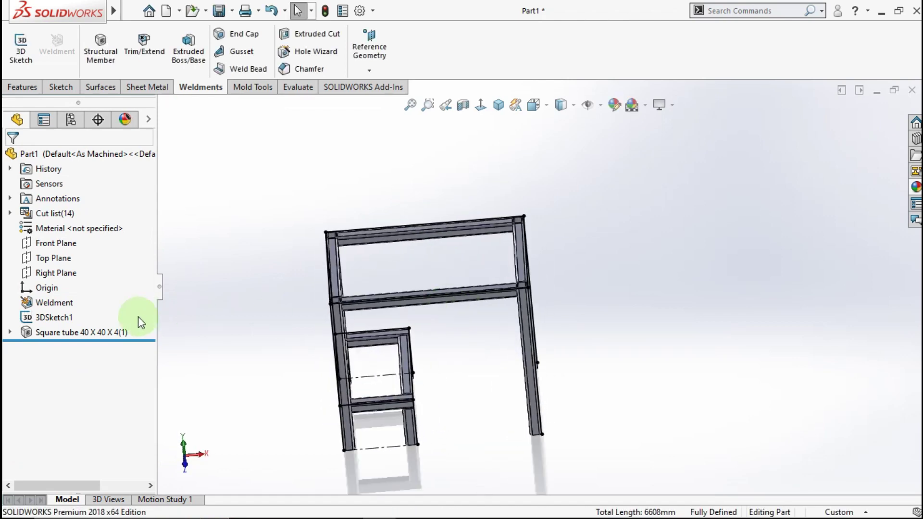
left_click(57, 319)
mouse_move(389, 289)
middle_mouse_down()
mouse_move(376, 282)
mouse_move(461, 252)
mouse_move(497, 300)
middle_mouse_up()
- Select the square tube member and a tube side face for measuring
left_click(448, 252)
scroll(361, 284, "down", 3)
left_click(376, 281)
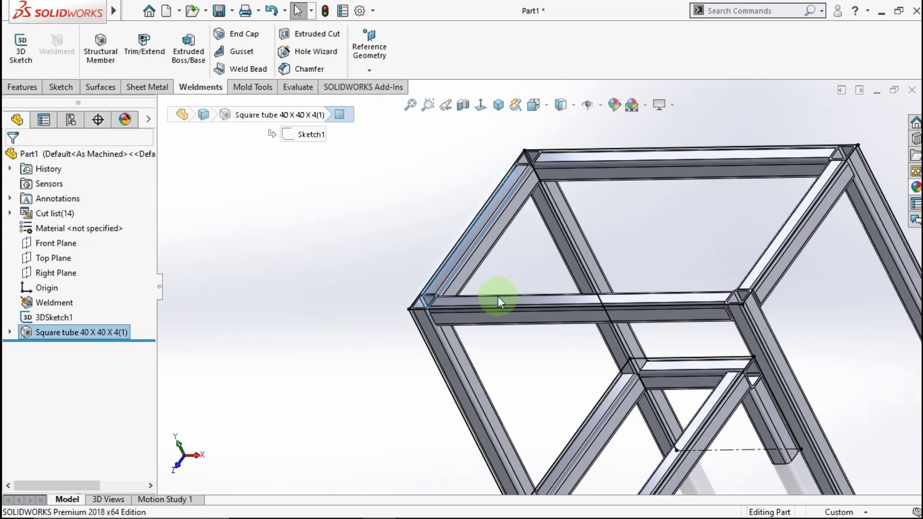
left_click(780, 273)
- Measure a 14880 mm² tube face, a 620 mm edge and 420 mm parallel spacing
key("m")
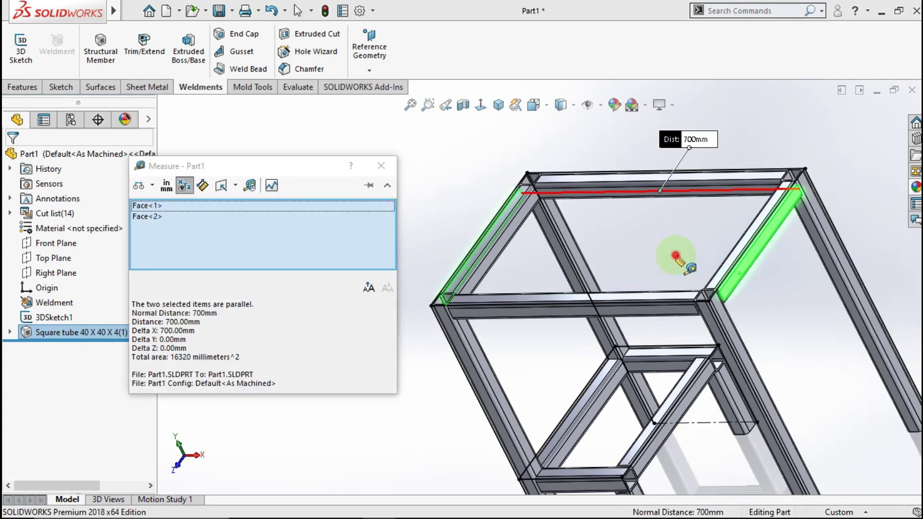
left_click(675, 255)
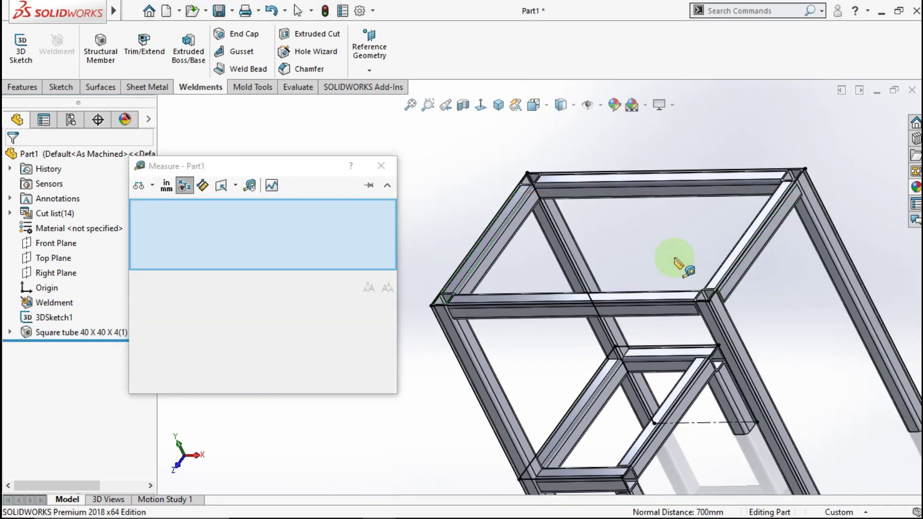
left_click(657, 309)
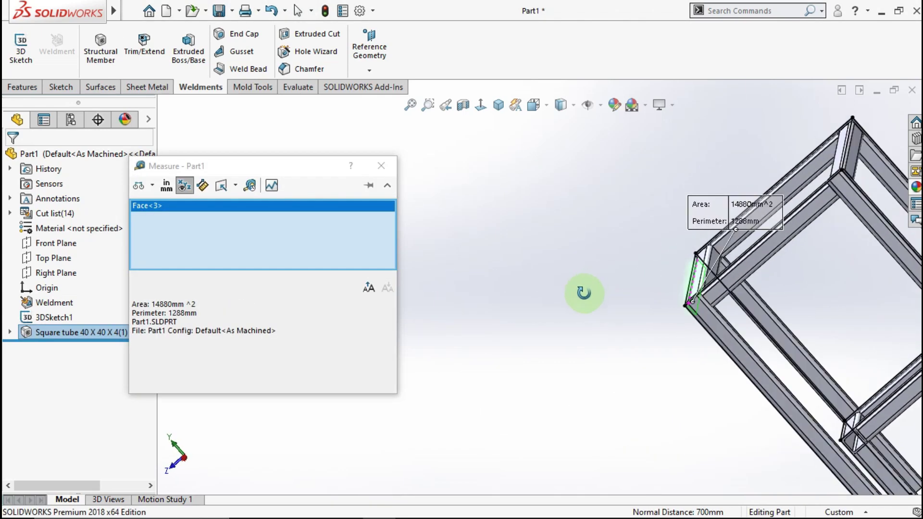
middle_click_drag(655, 268, 761, 219)
left_click(762, 225)
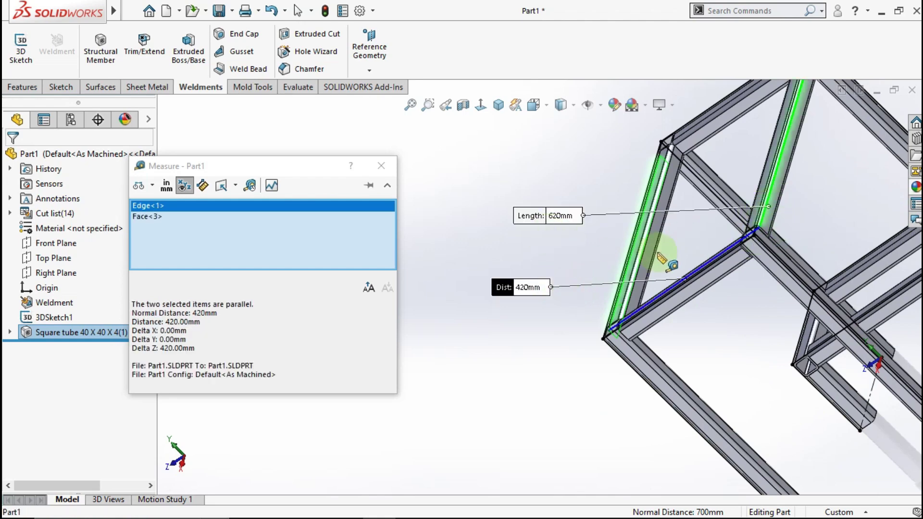
middle_click_drag(662, 260, 824, 292)
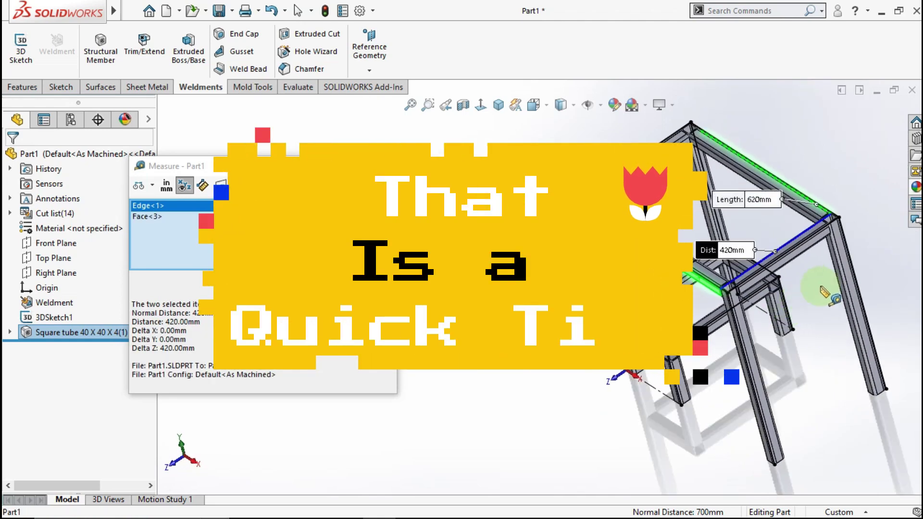
left_click(841, 172)
scroll(700, 298, "down", 5)
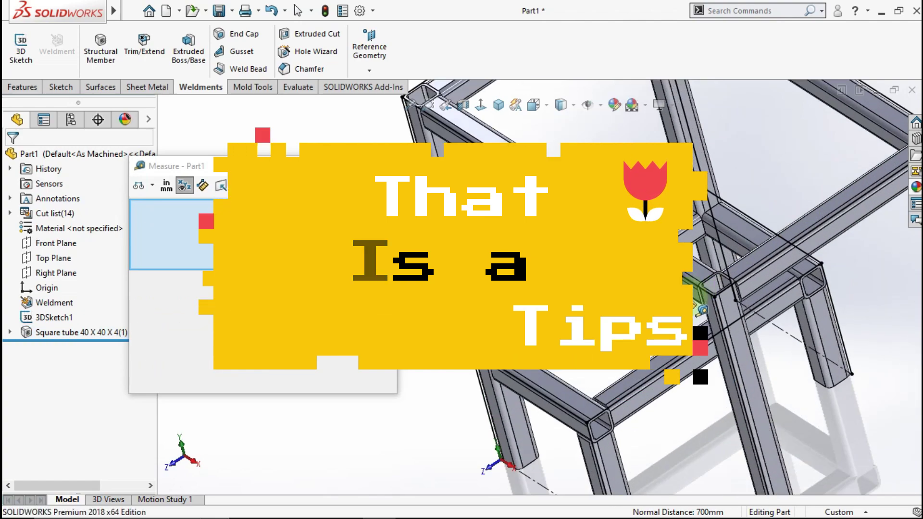